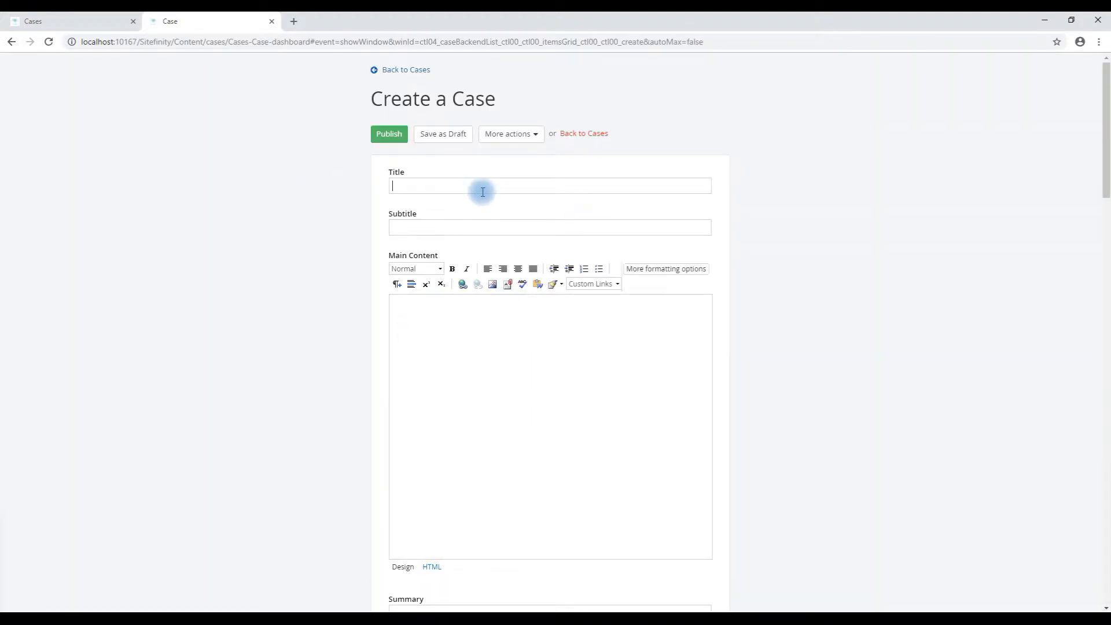
# Step: Title the new case "This is my newest case" and enter "subtitle field if necessary" as its subtitle
pyautogui.write('This is my newest case')
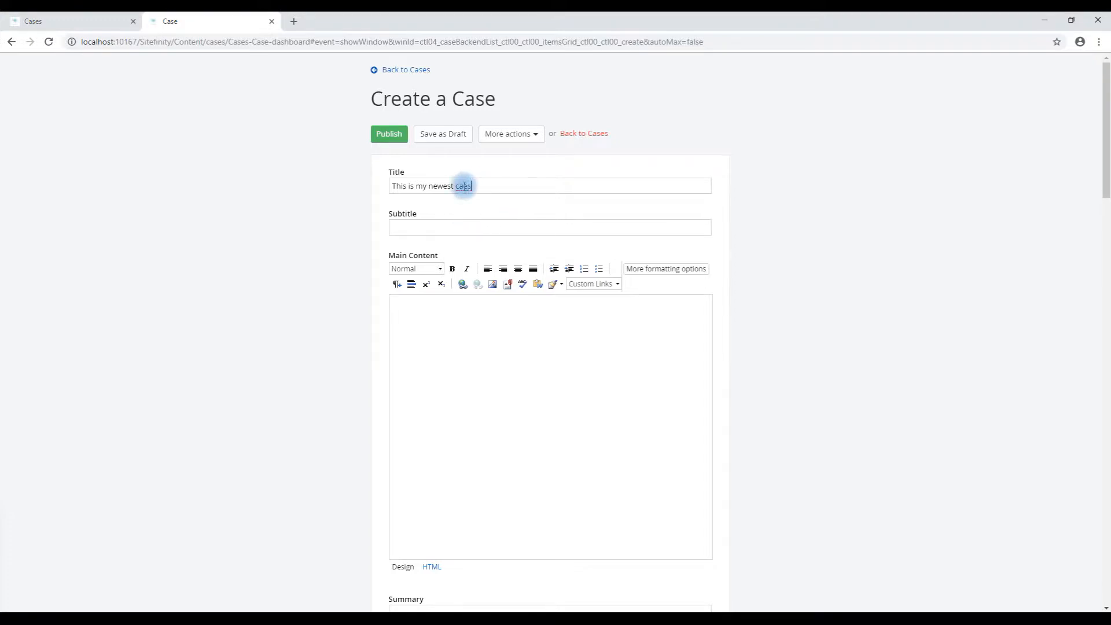
pyautogui.click(447, 220)
pyautogui.write('subtitle field if')
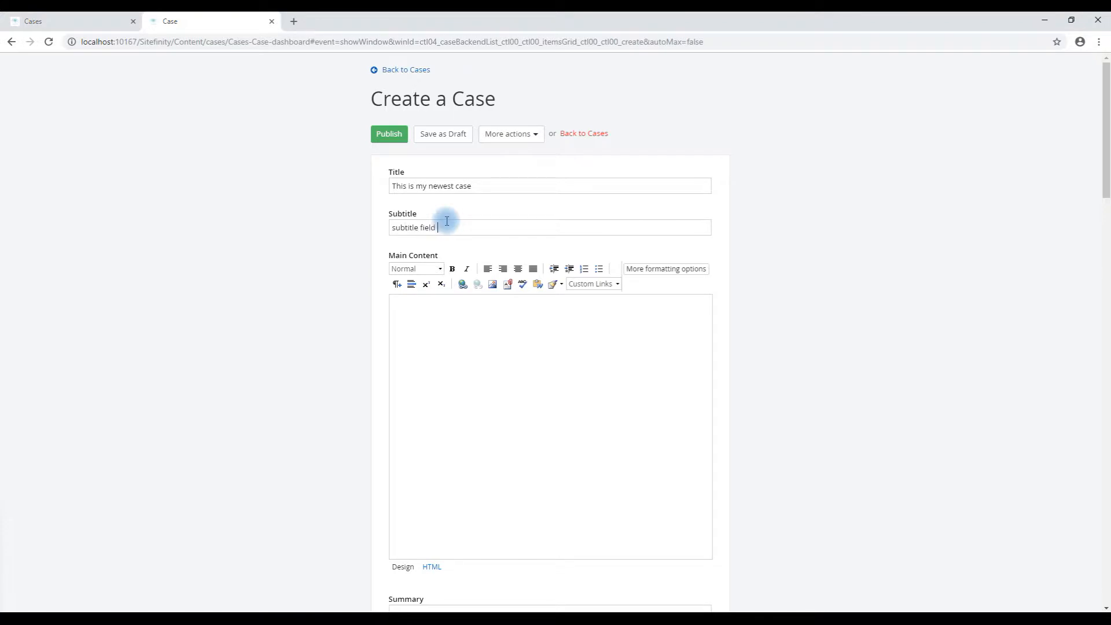
pyautogui.write(' necessary')
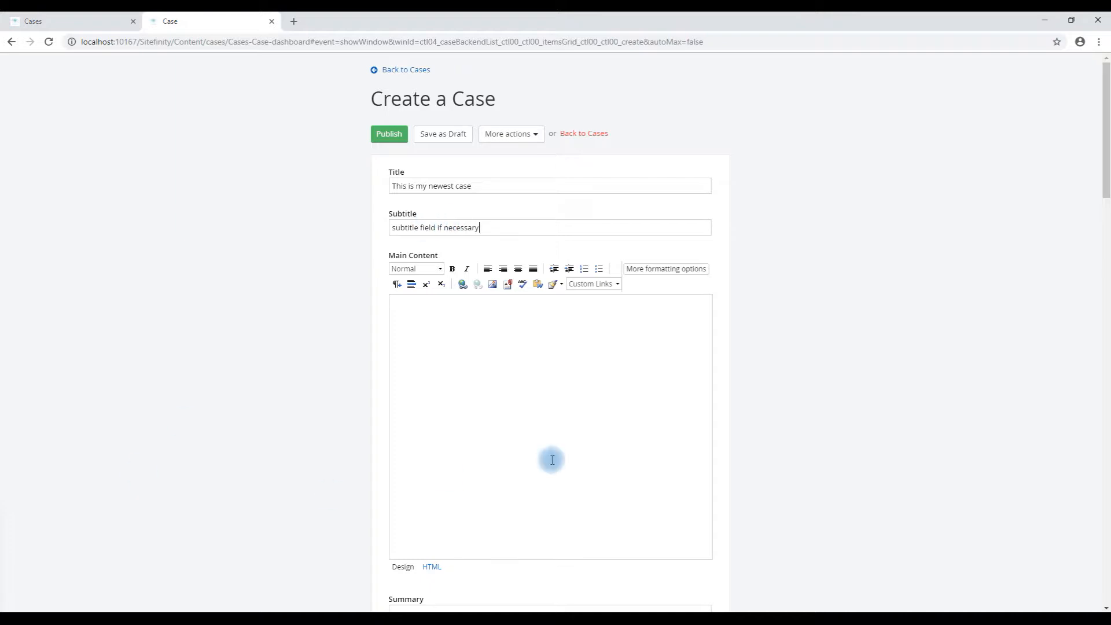
# Step: Fill the case's main content with the placeholder paragraph beginning "Lorem ipsum dolor sit amet" and ending "Donec tincidunt rhoncus venenatis."
pyautogui.click(501, 357)
pyautogui.hotkey('alt', 'Tab')
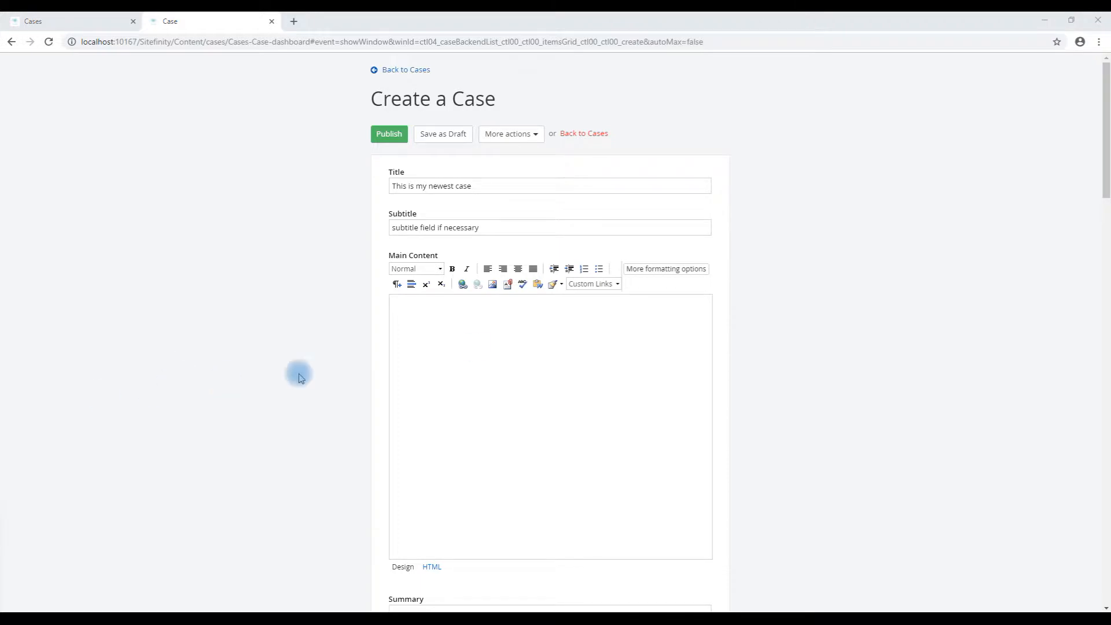
pyautogui.click(477, 332)
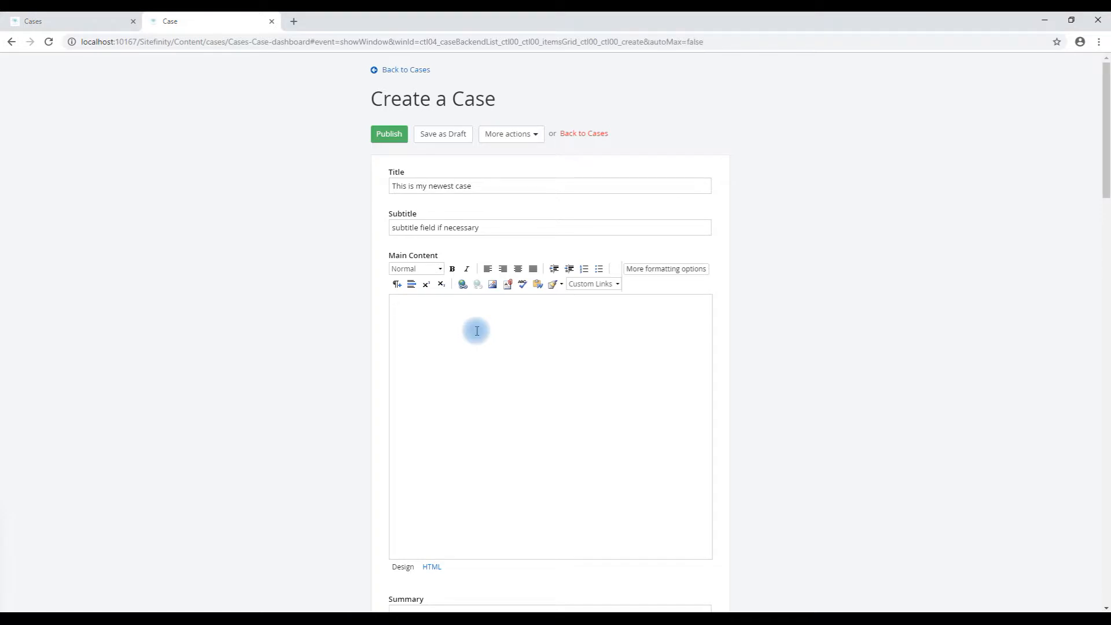
pyautogui.write('https://www.canlii.org/en/ca/scc/doc/2009/2009scc32/2009scc32.html')
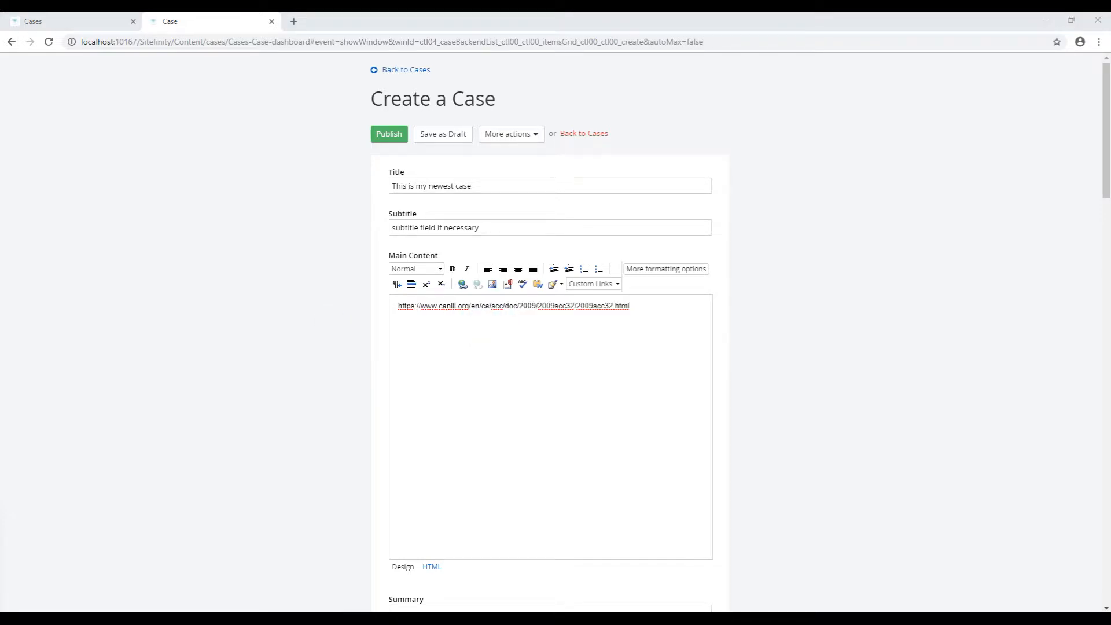
pyautogui.moveTo(642, 304); pyautogui.dragTo(260, 286)
pyautogui.write('Lorem ipsum dolor sit amet, consectetur adipiscing elit. Sed odio velit, gravida sagittis tincidunt id, feugiat eget lectus. Cras porttitor sapien nec leo vulputate, et elementum enim varius. Maecenas fringilla, quam id condimentum eleifend, lectus dolor ornare urna, et molestie turpis ligula non lectus. Donec tincidunt rhoncus venenatis.')
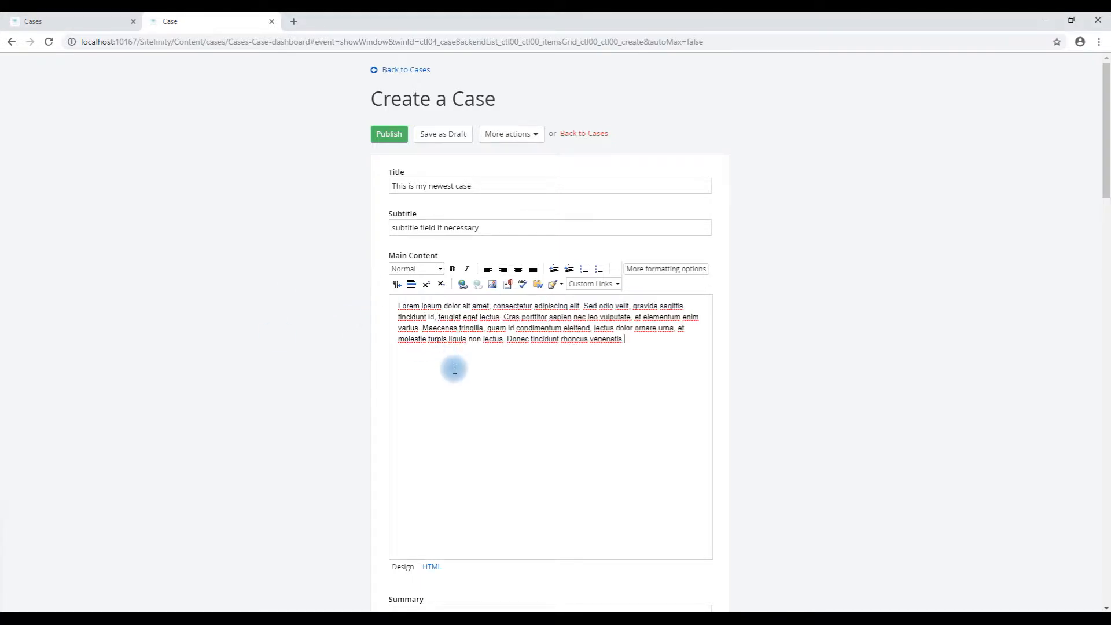
# Step: Enter 1000000 as the numeric settlement amount in the case details
pyautogui.scroll(-4, 454, 369)
pyautogui.click(439, 391)
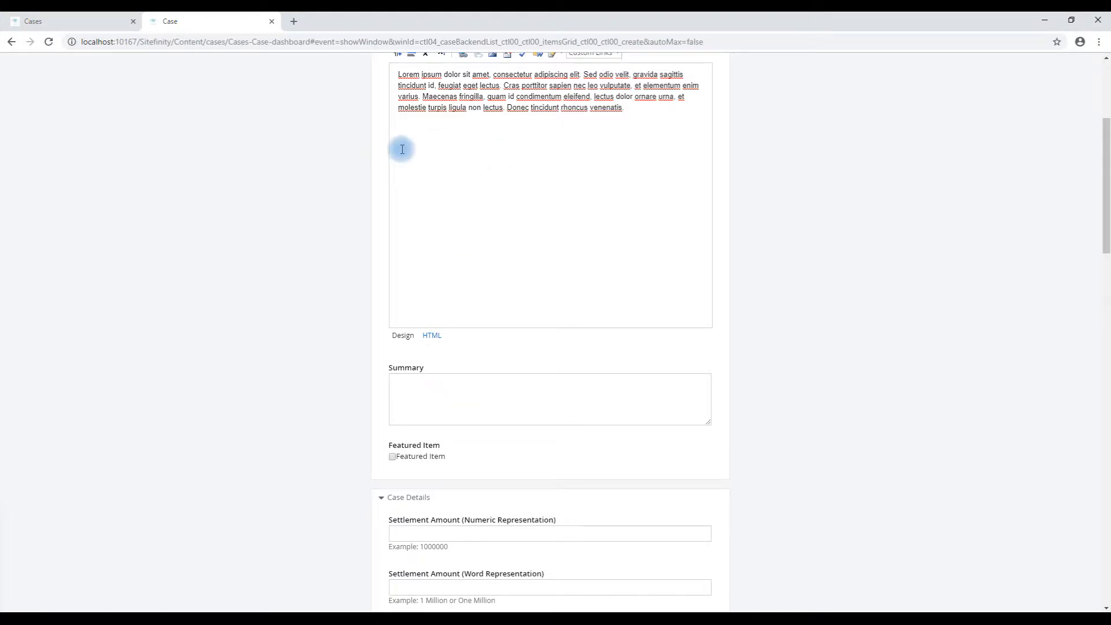
pyautogui.moveTo(432, 74); pyautogui.dragTo(631, 86)
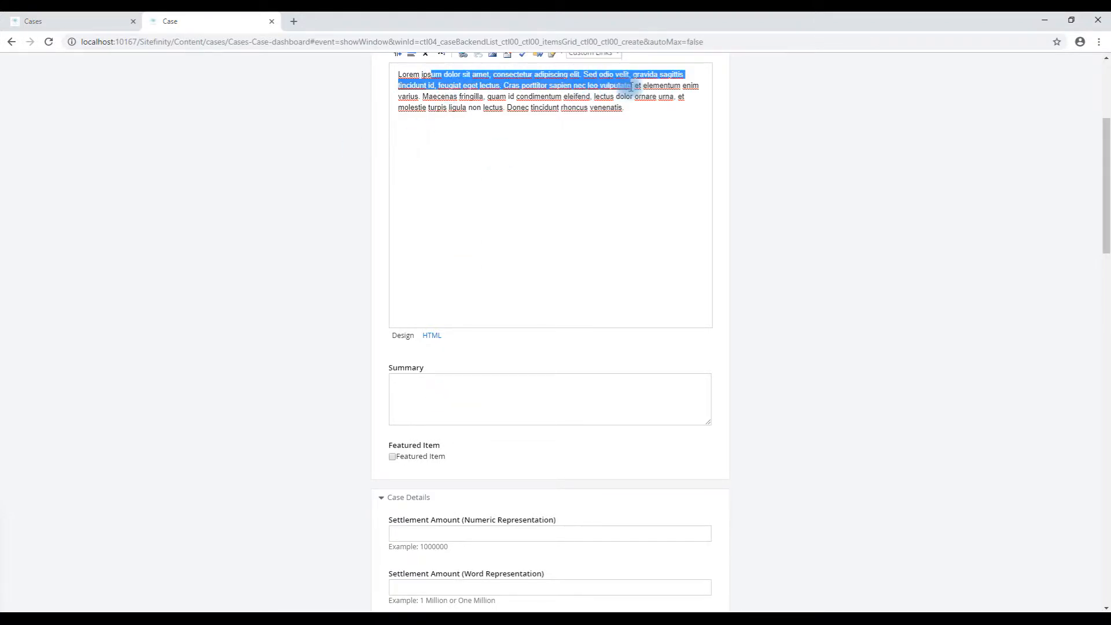
pyautogui.scroll(-2, 560, 363)
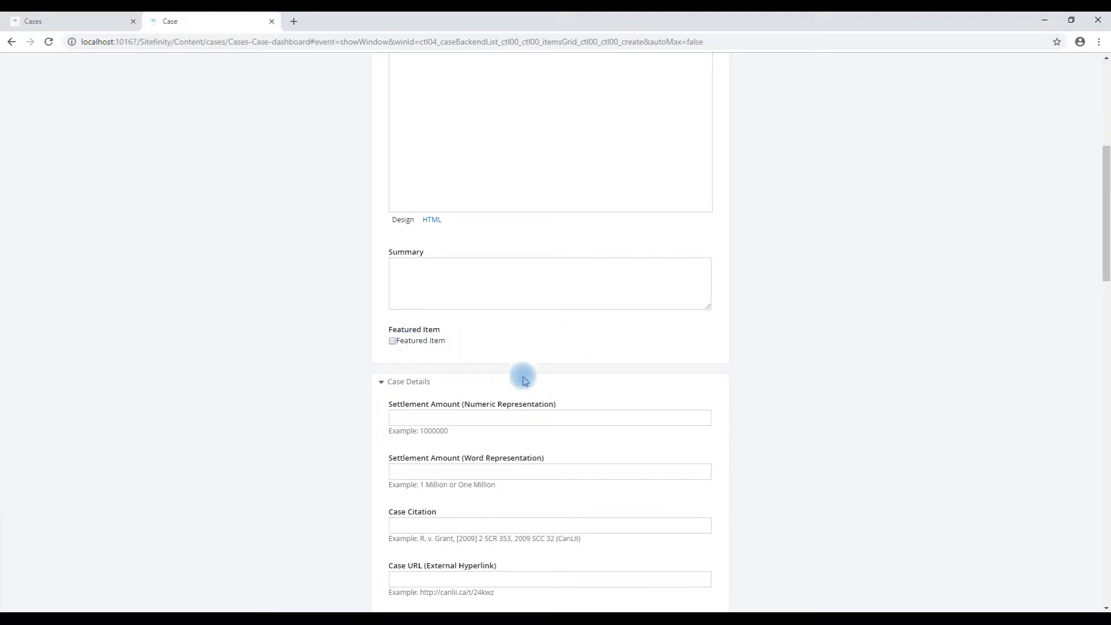
pyautogui.scroll(-2, 521, 421)
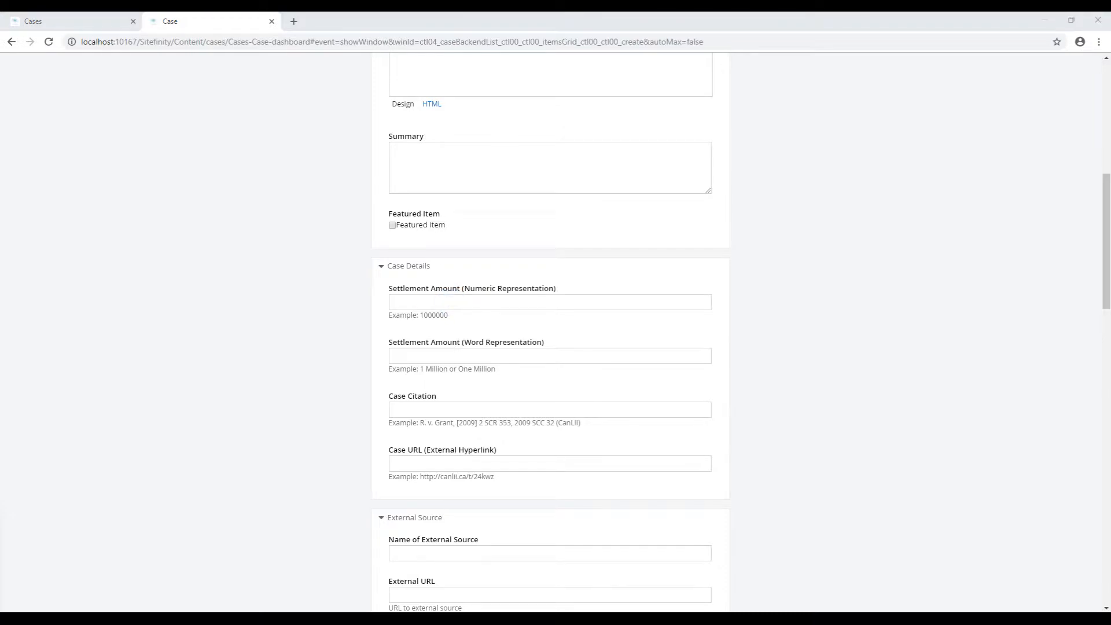
pyautogui.click(449, 300)
pyautogui.write('1000000')
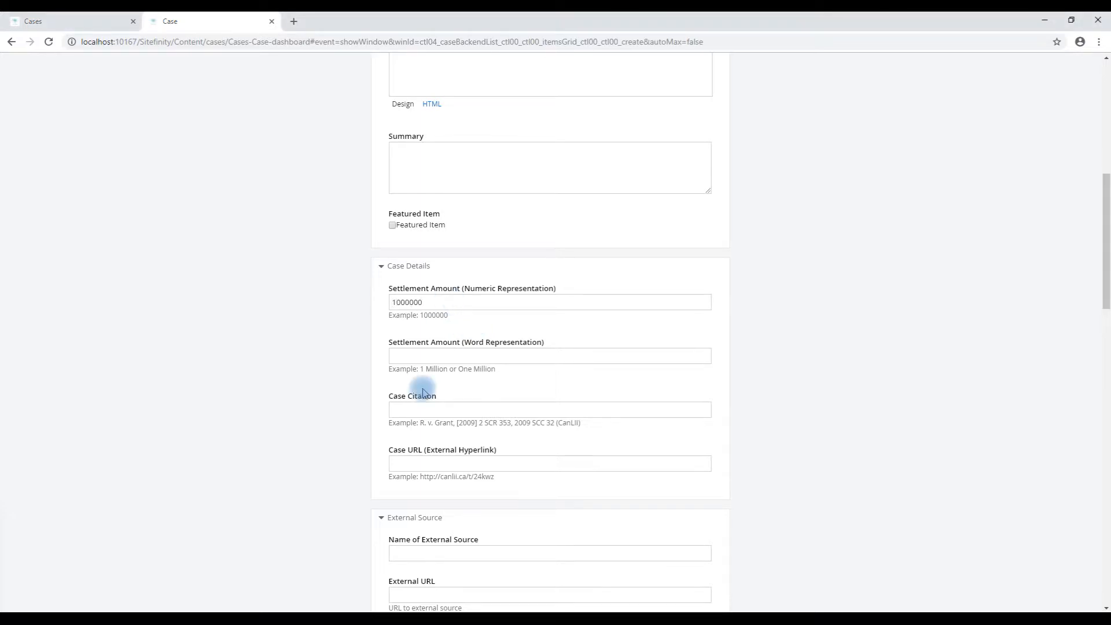
pyautogui.moveTo(448, 302); pyautogui.dragTo(372, 299)
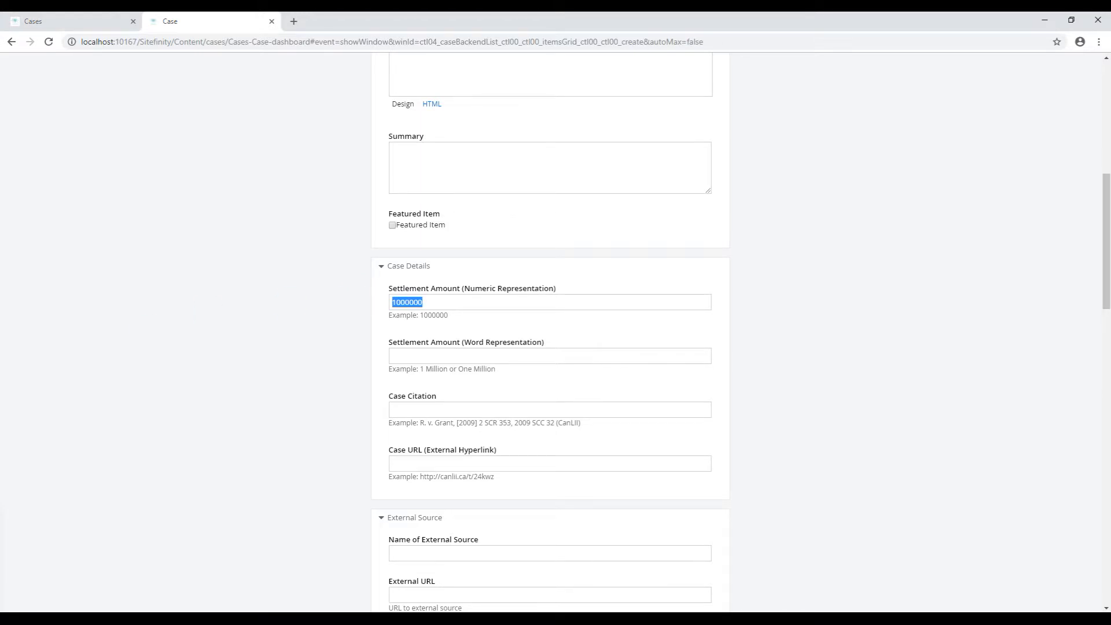
# Step: Set the word representation of the settlement amount to "1 Million Dollar Settlement"
pyautogui.click(445, 357)
pyautogui.hotkey('ctrl', 'v')
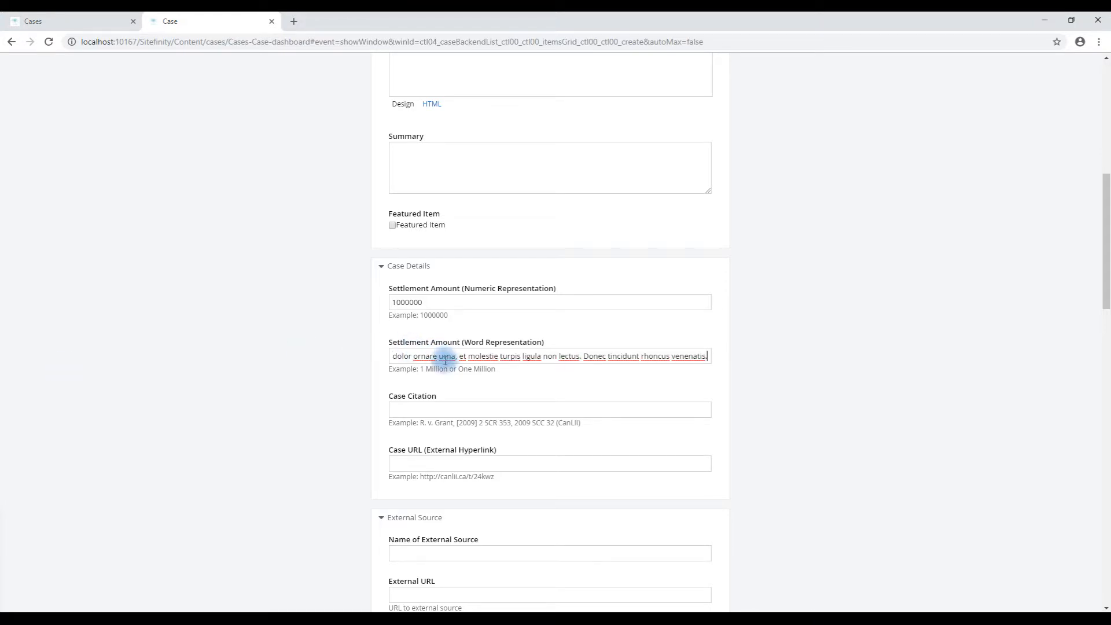
pyautogui.hotkey('ctrl', 'a')
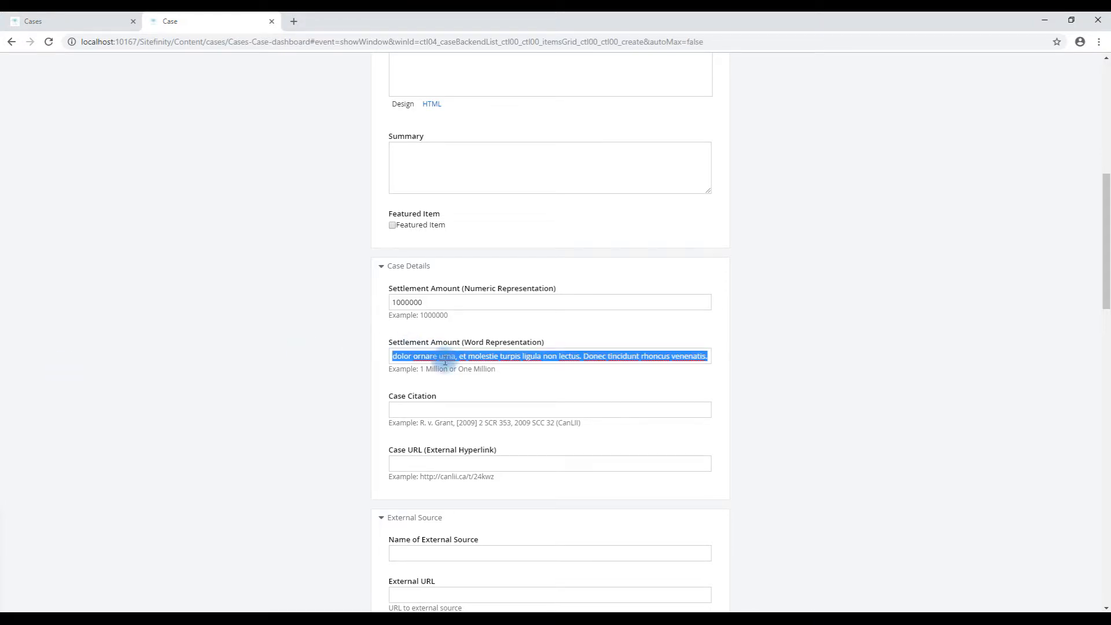
pyautogui.press('BackSpace')
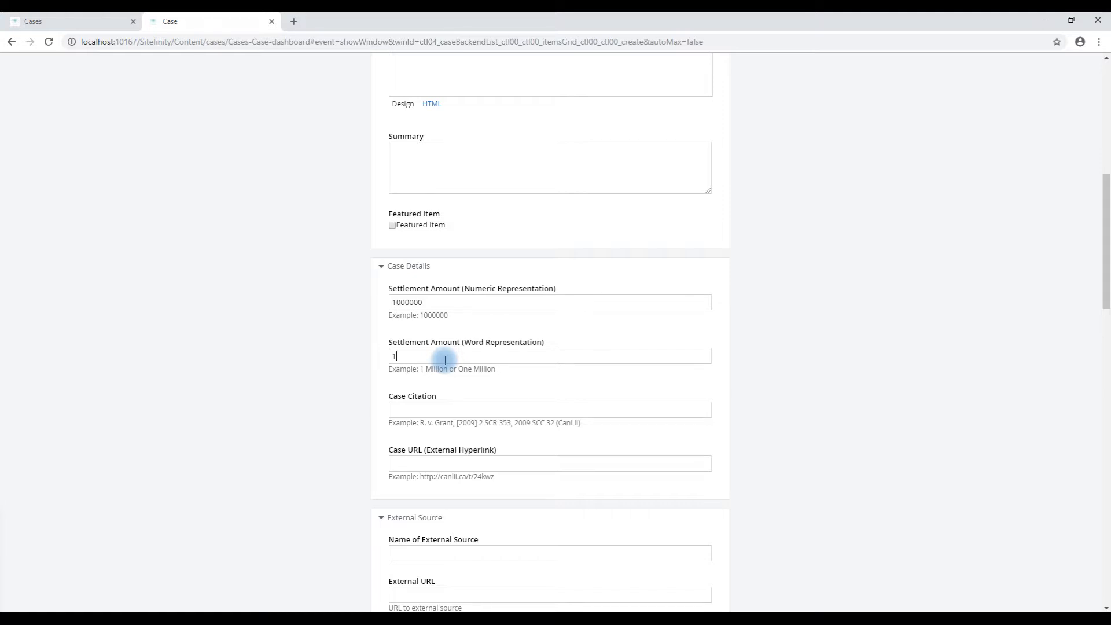
pyautogui.write('1 Million Dollar Settlement')
# Step: Copy the citation "R. v. Grant, [2009] 2 SCR 353, 2009 SCC 32 (CanLII)" from the other window and paste it as the case citation
pyautogui.click(481, 411)
pyautogui.hotkey('alt', 'Tab')
pyautogui.click(356, 373)
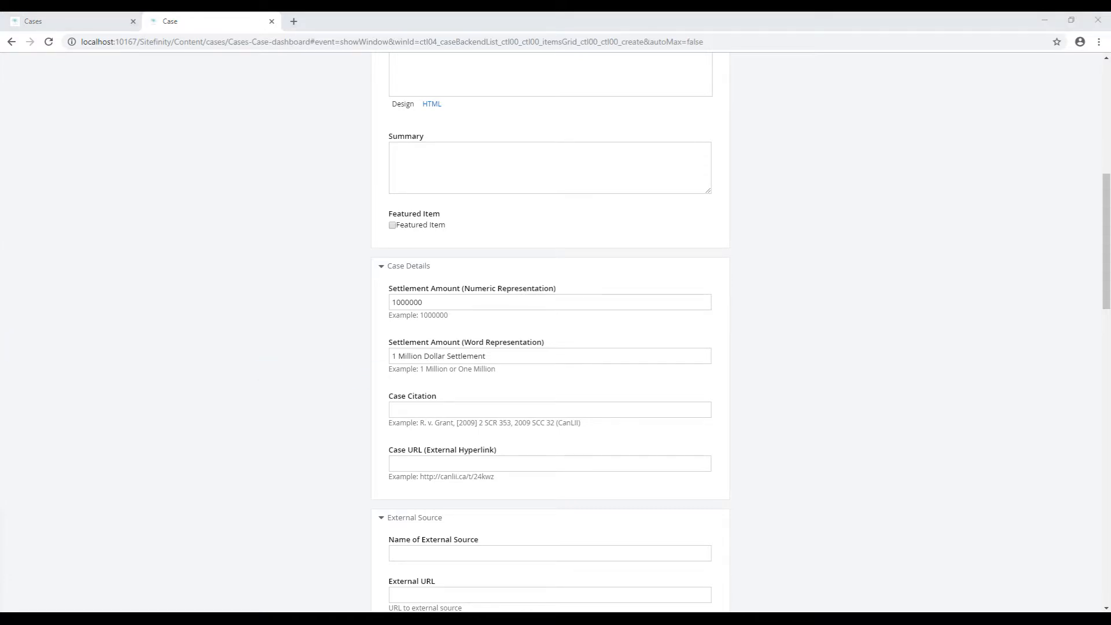
pyautogui.click(435, 410)
pyautogui.rightClick(435, 410)
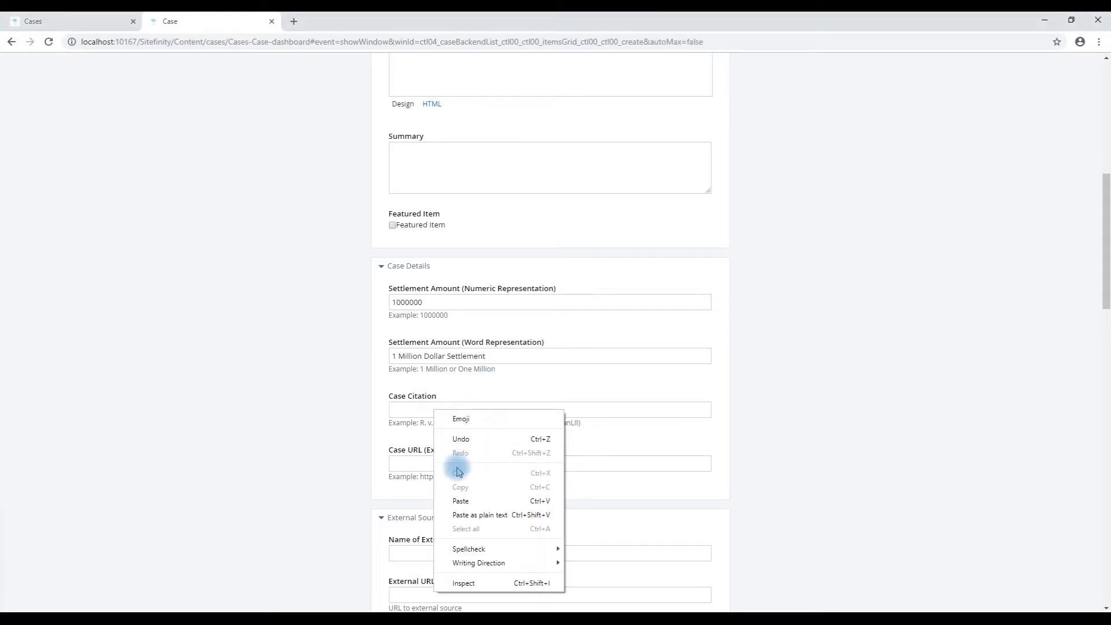
pyautogui.click(460, 501)
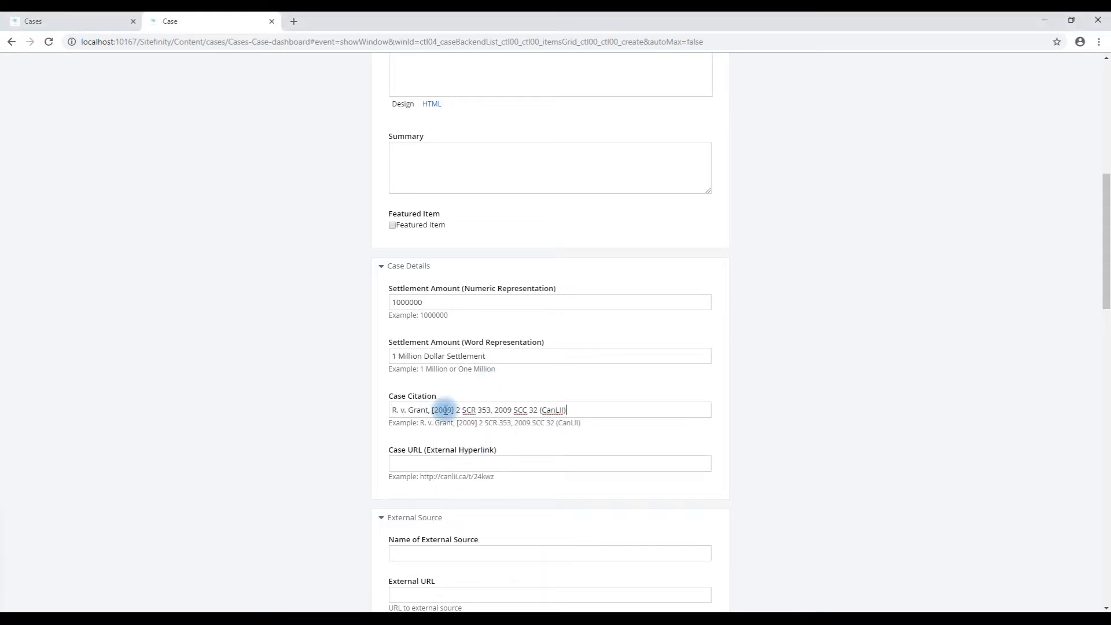
pyautogui.click(401, 461)
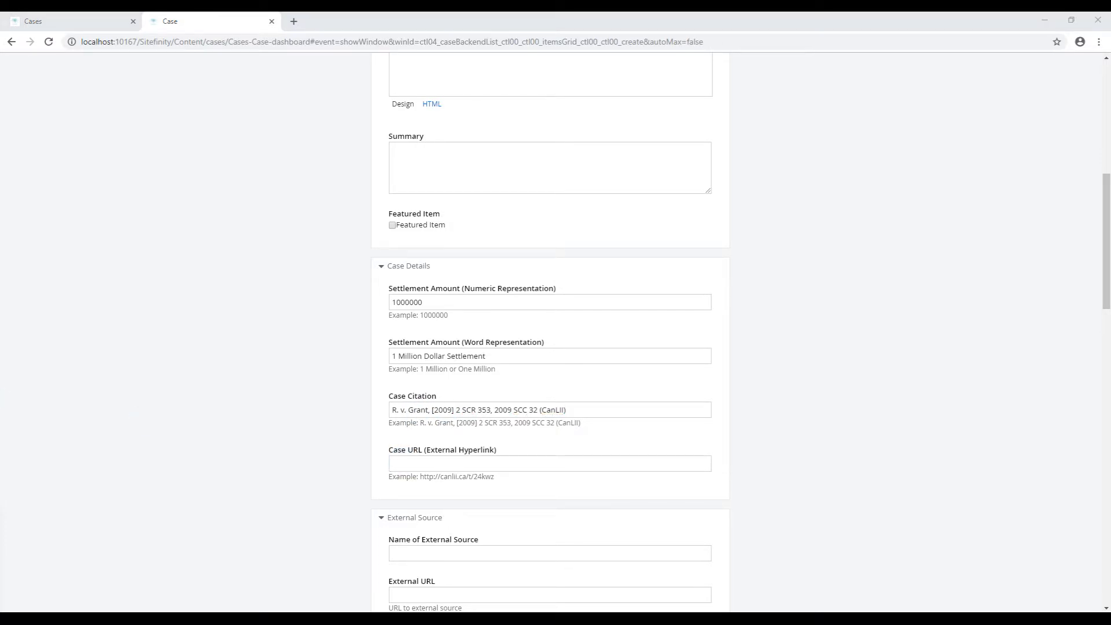
pyautogui.rightClick(436, 462)
pyautogui.click(481, 371)
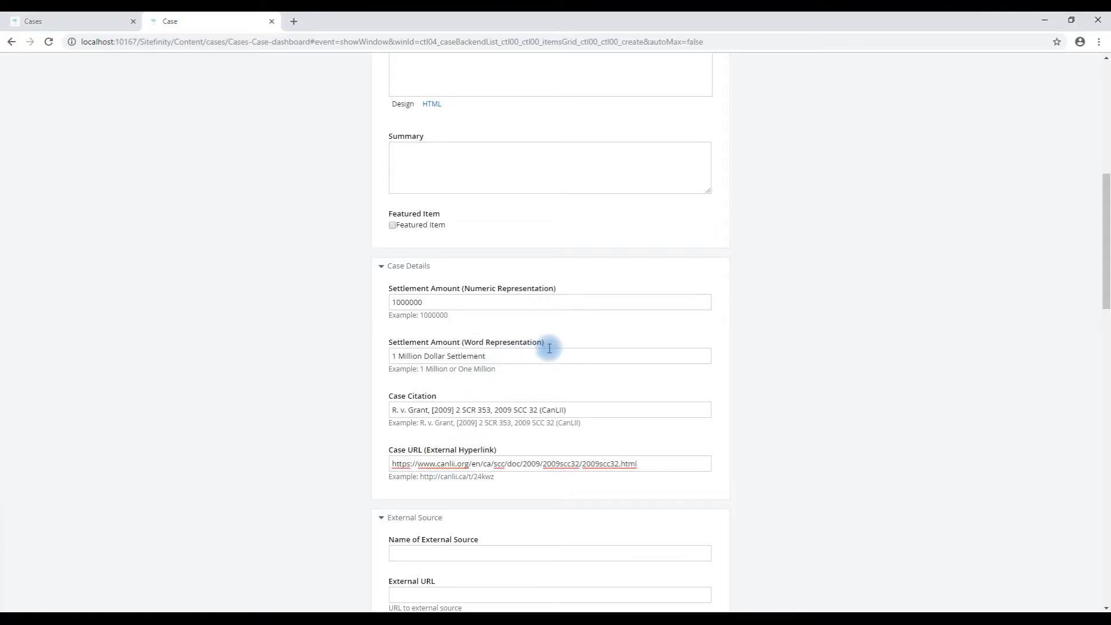
# Step: Collapse the Case Details section, reopening it once to check the entered values
pyautogui.click(381, 270)
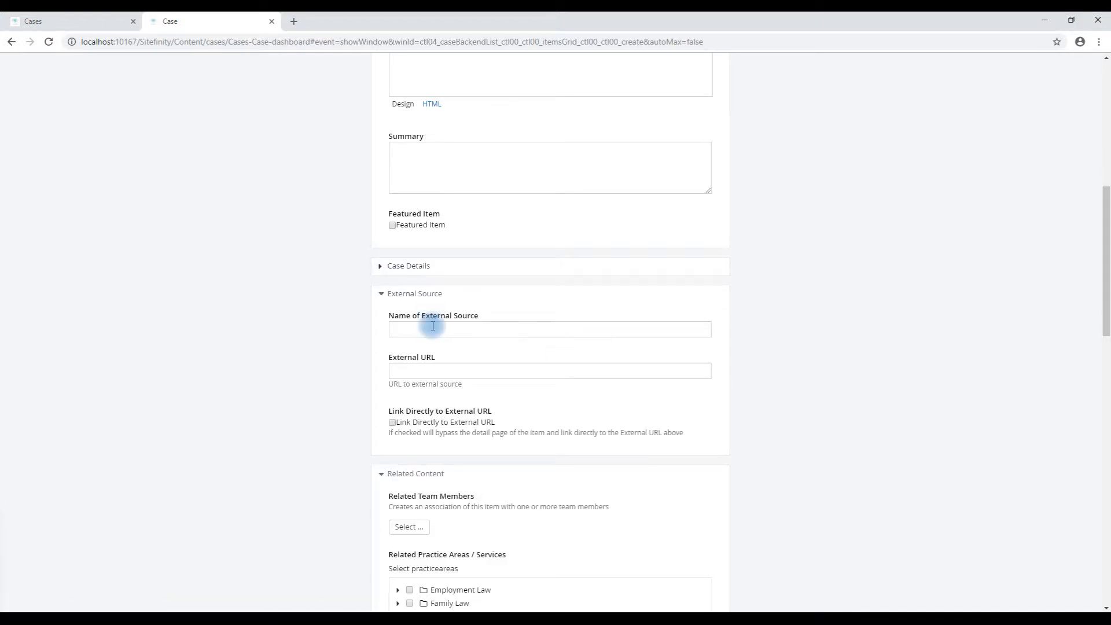
pyautogui.click(380, 265)
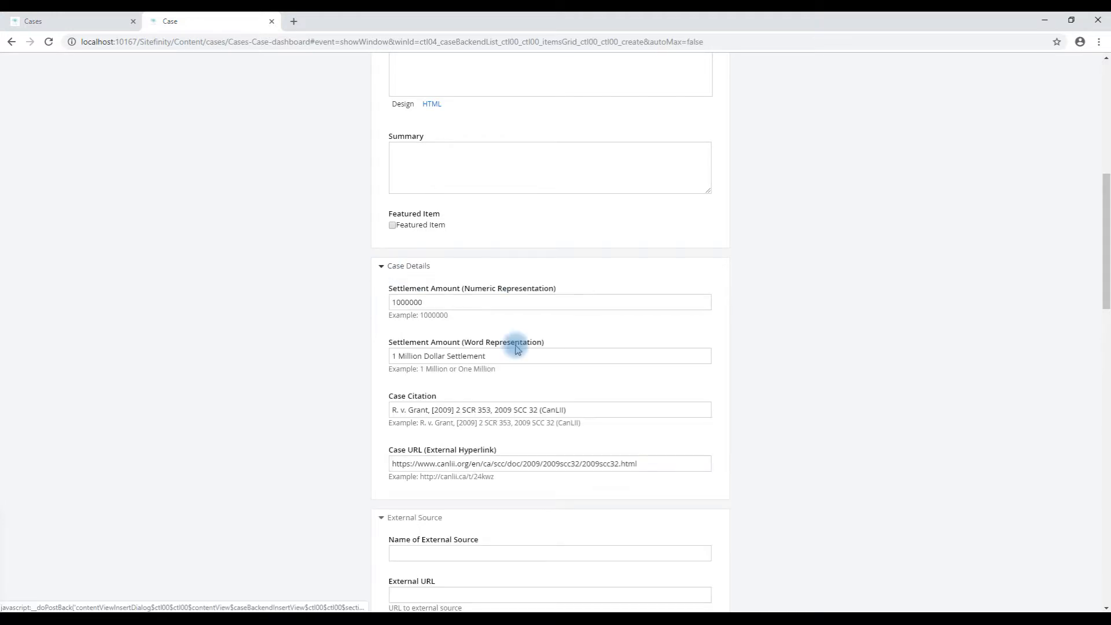
pyautogui.click(493, 463)
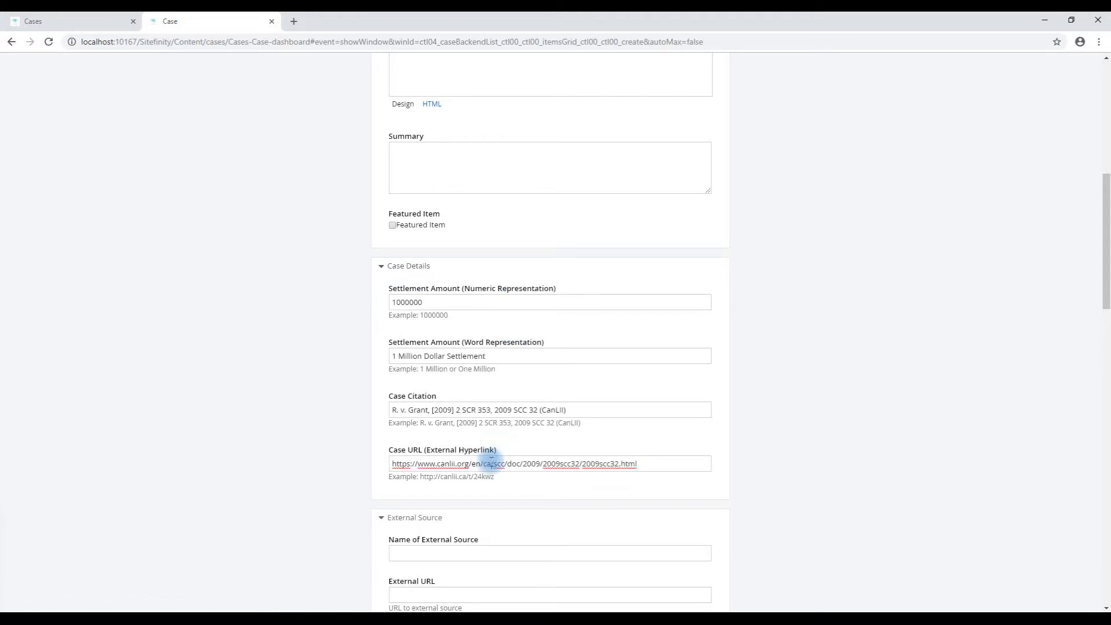
pyautogui.click(385, 269)
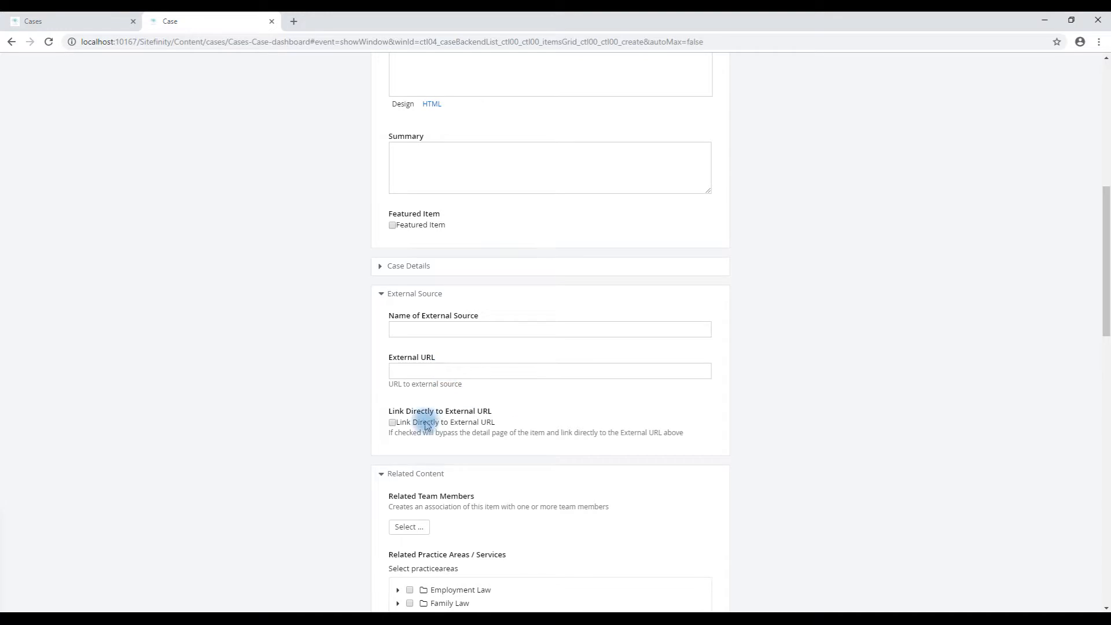
# Step: Narrow the team member list with "alb" and add Albert Einstein as a related team member
pyautogui.scroll(-2, 645, 401)
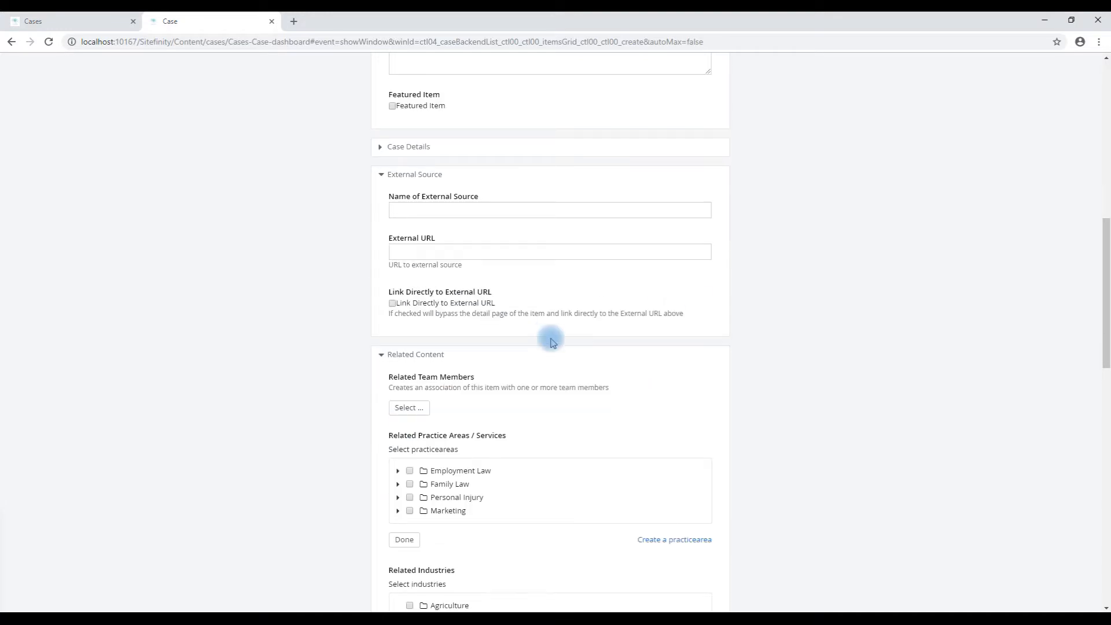
pyautogui.scroll(-3, 659, 286)
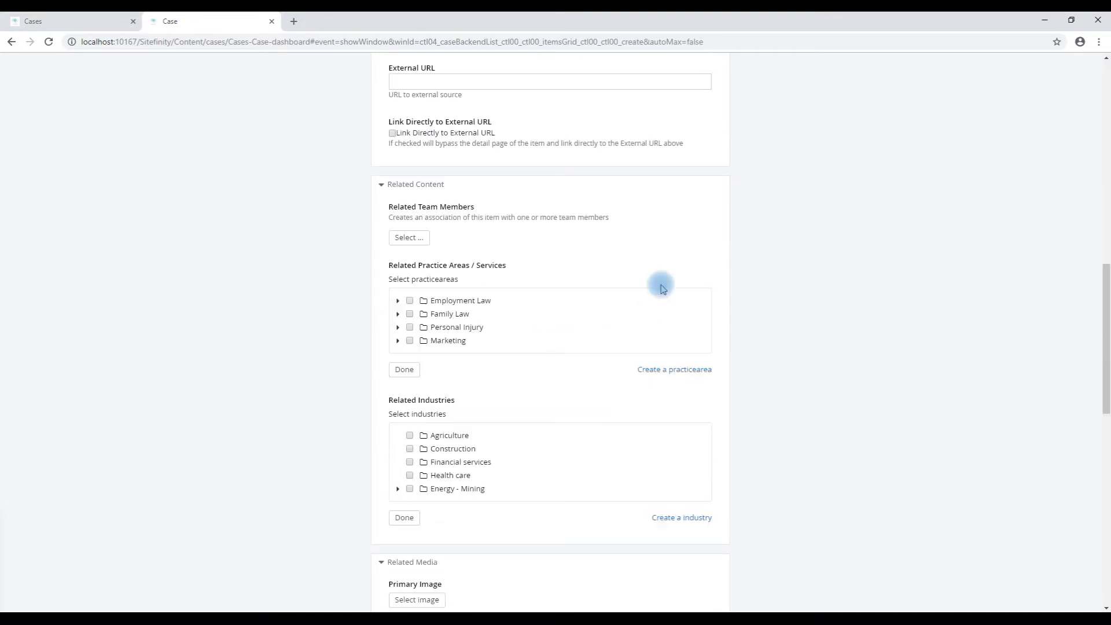
pyautogui.click(418, 243)
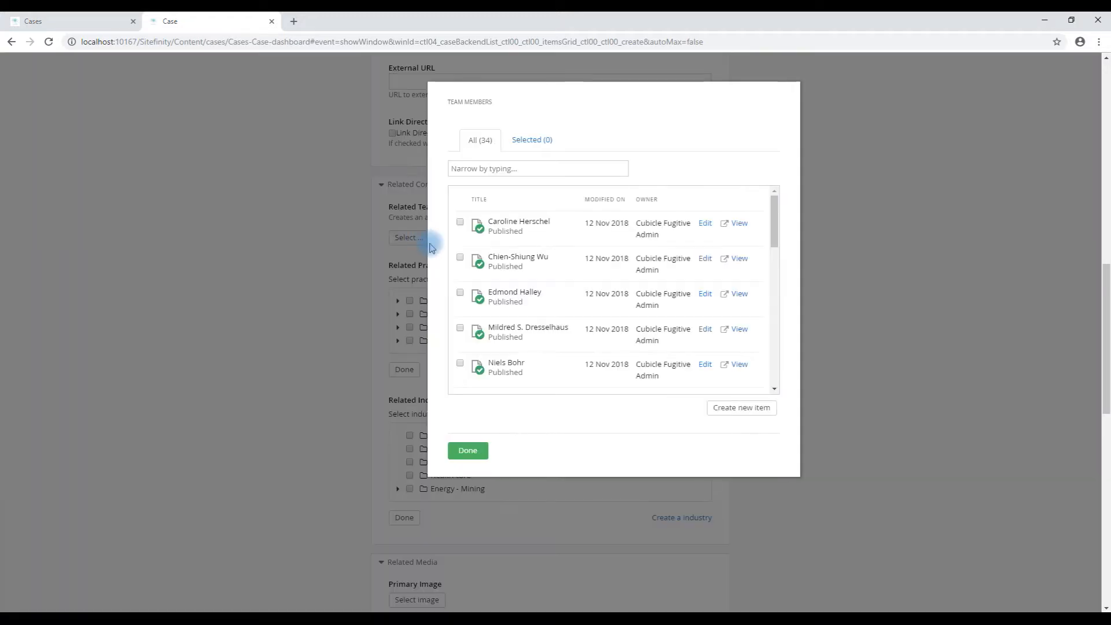
pyautogui.write('alb')
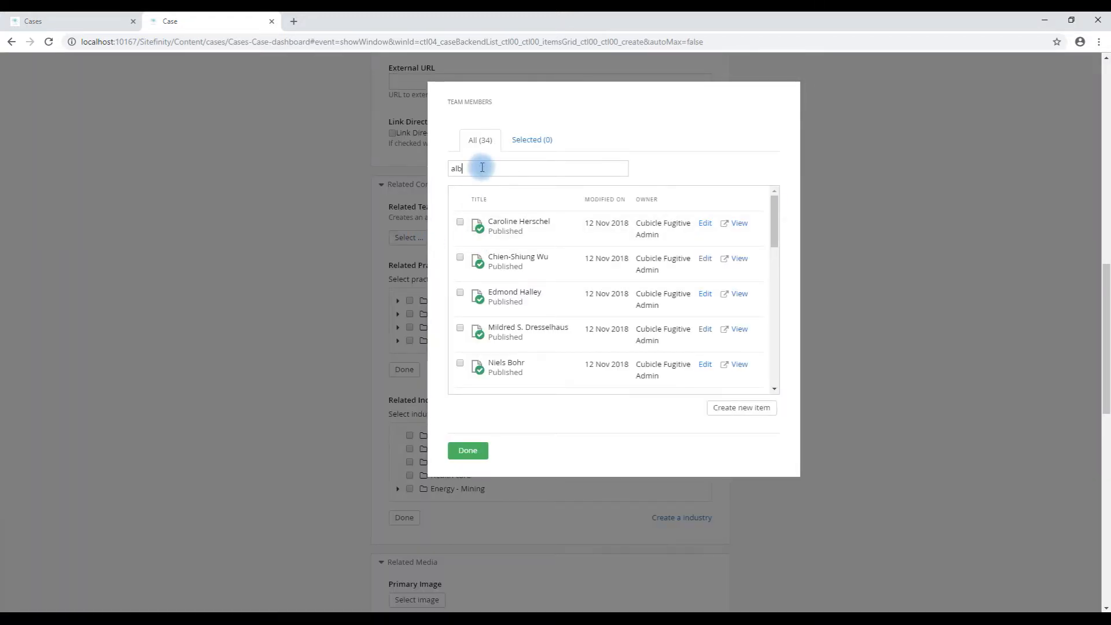
pyautogui.click(460, 223)
pyautogui.click(468, 450)
# Step: Assign the related practice areas Employment Law and Family Law and the related industry Agriculture to the case
pyautogui.click(409, 346)
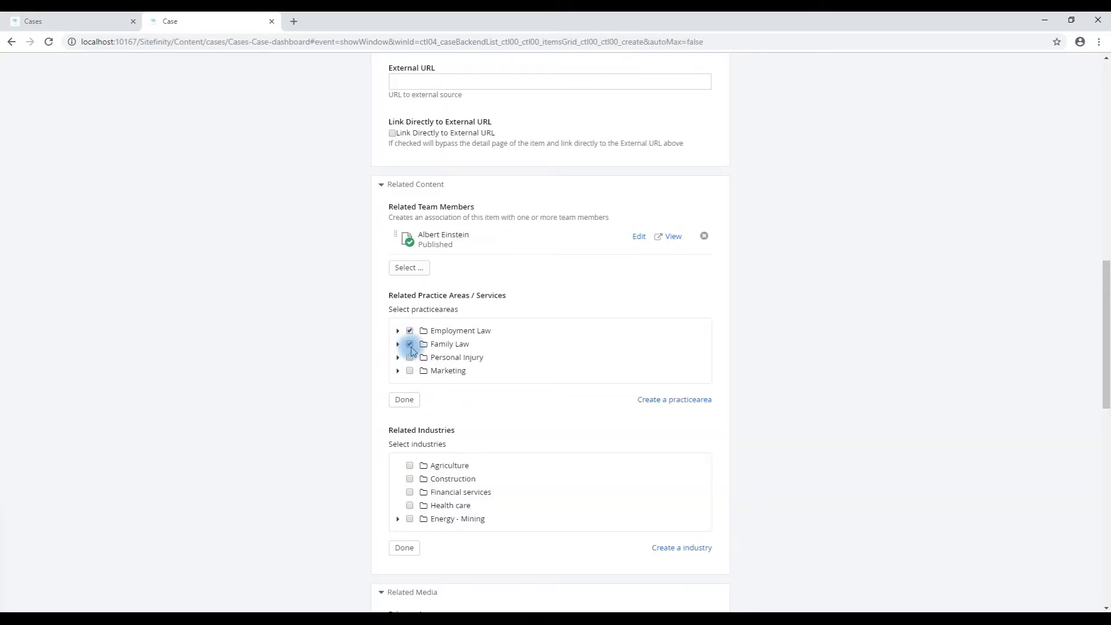
pyautogui.click(414, 399)
pyautogui.click(409, 390)
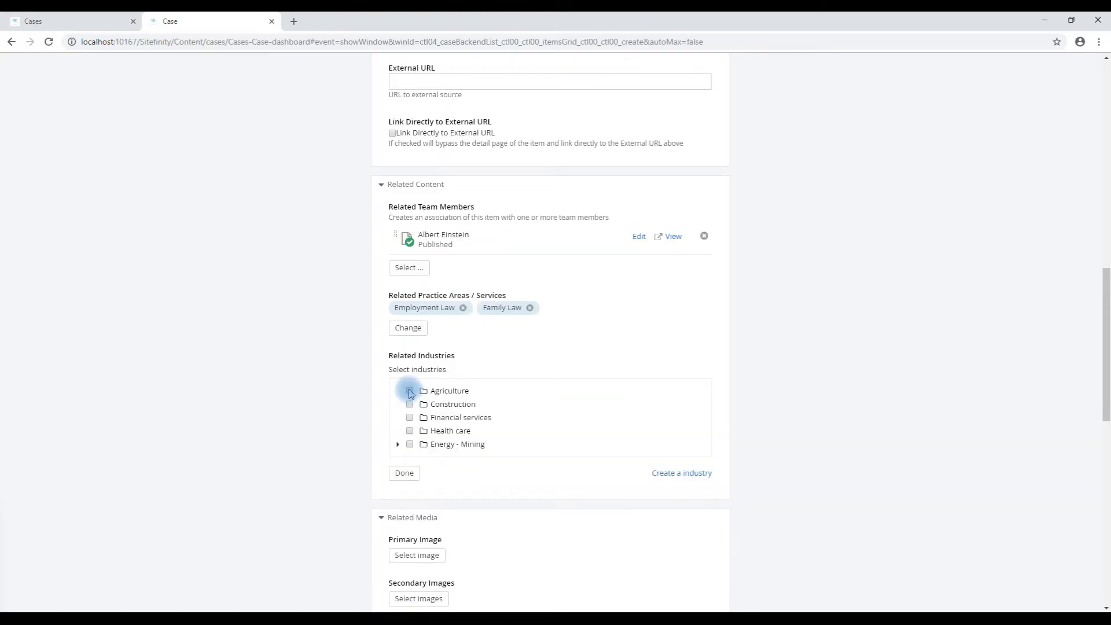
pyautogui.click(404, 470)
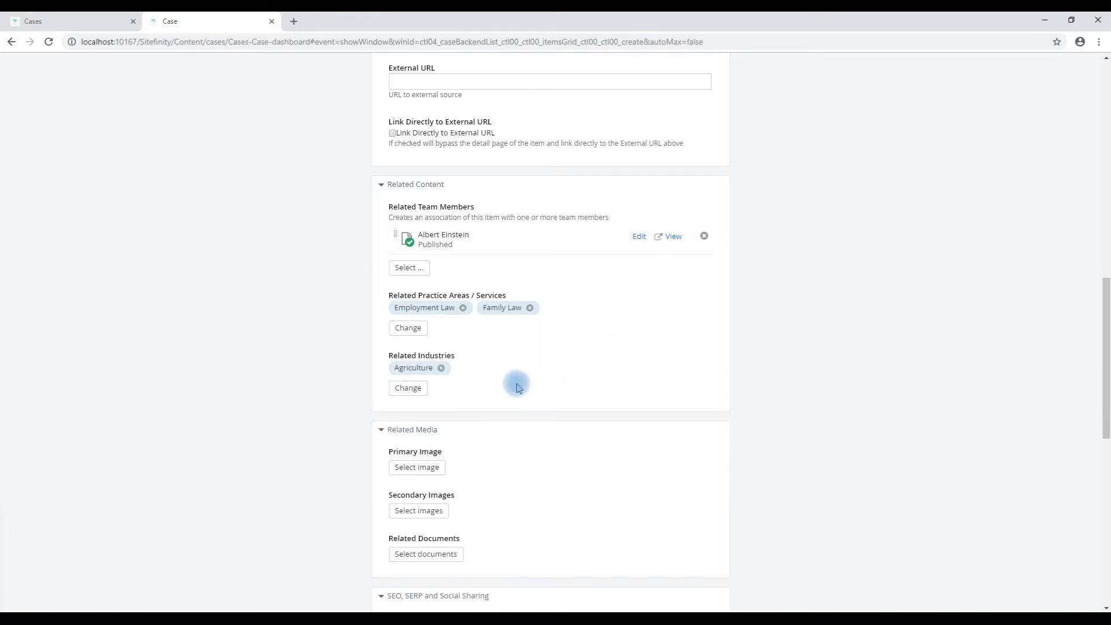
# Step: Attach the already uploaded PDFTest1 file to the case as a related document
pyautogui.scroll(-2, 516, 384)
pyautogui.scroll(-2, 503, 371)
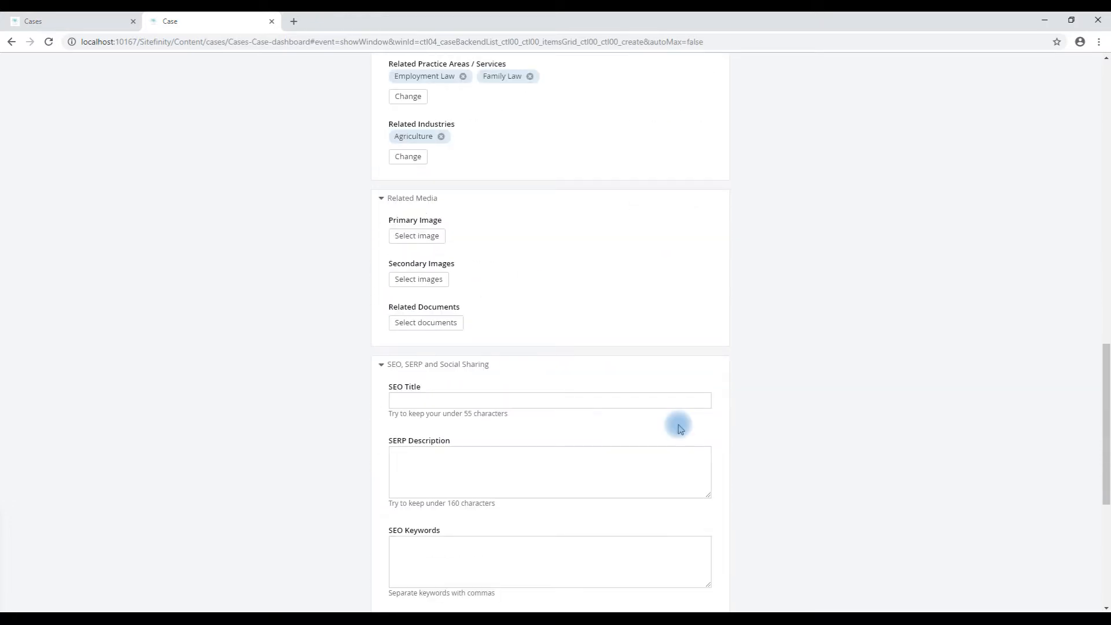
pyautogui.click(444, 329)
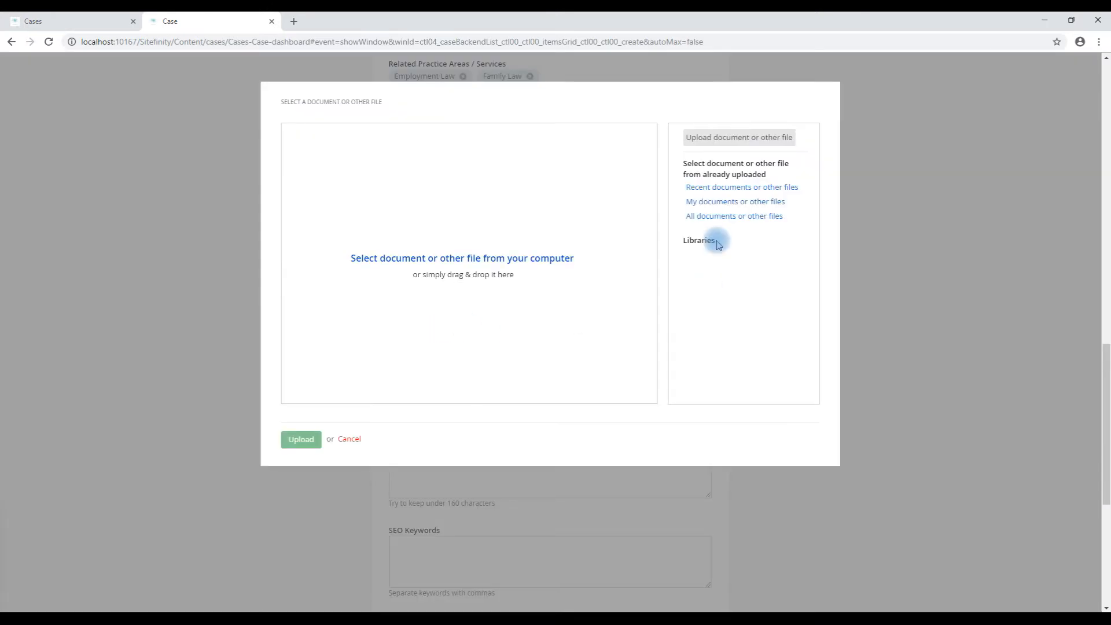
pyautogui.click(721, 208)
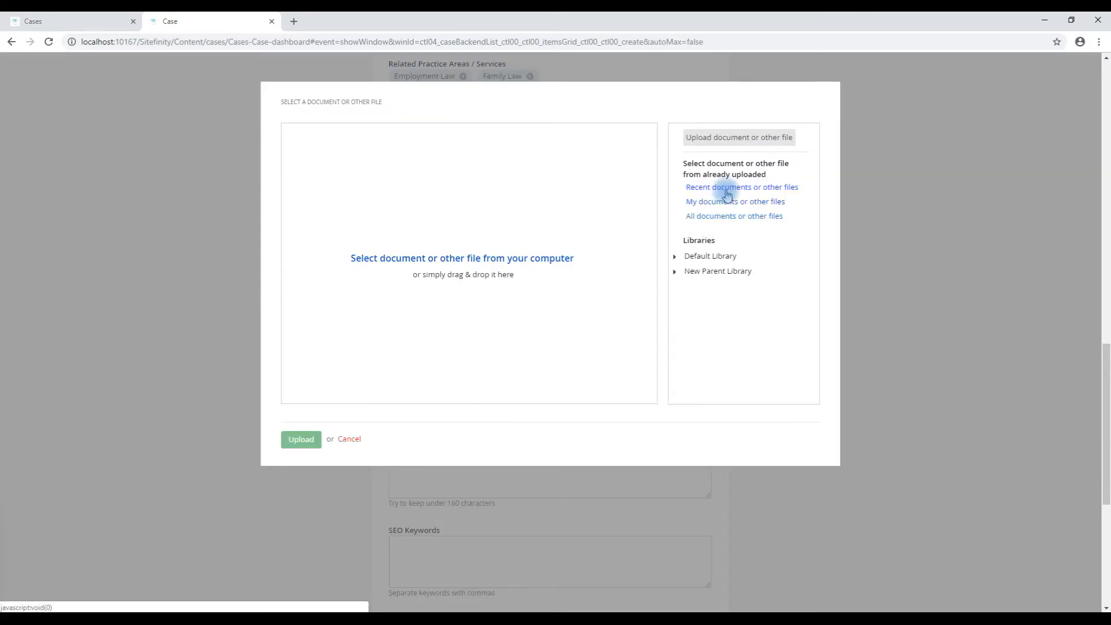
pyautogui.click(326, 365)
pyautogui.click(301, 439)
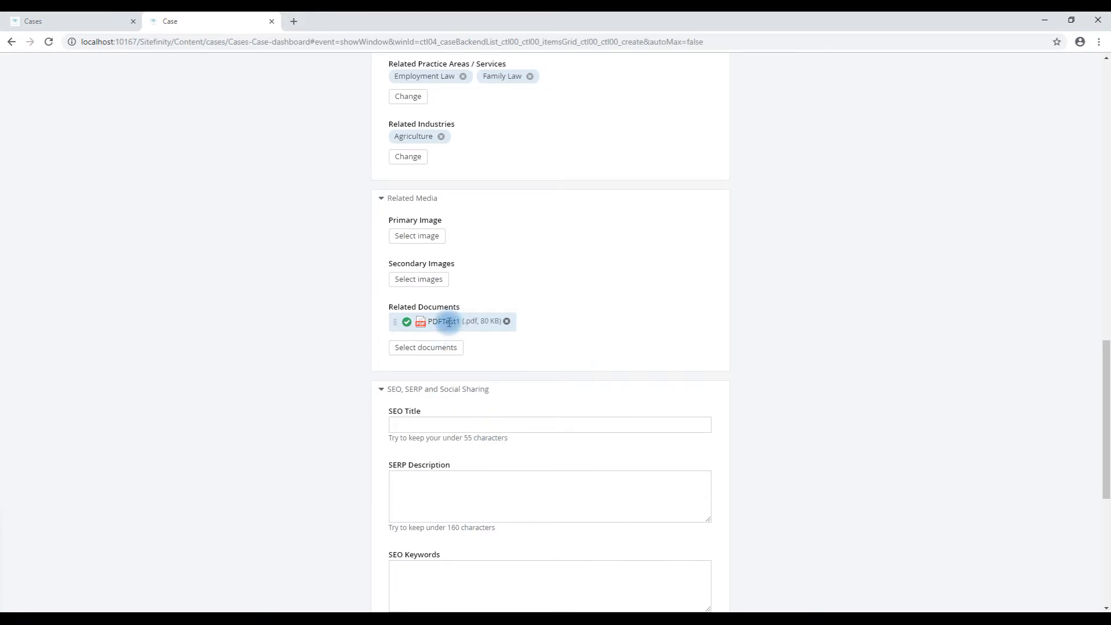
# Step: Save the case as a draft and open its preview
pyautogui.scroll(-3, 627, 365)
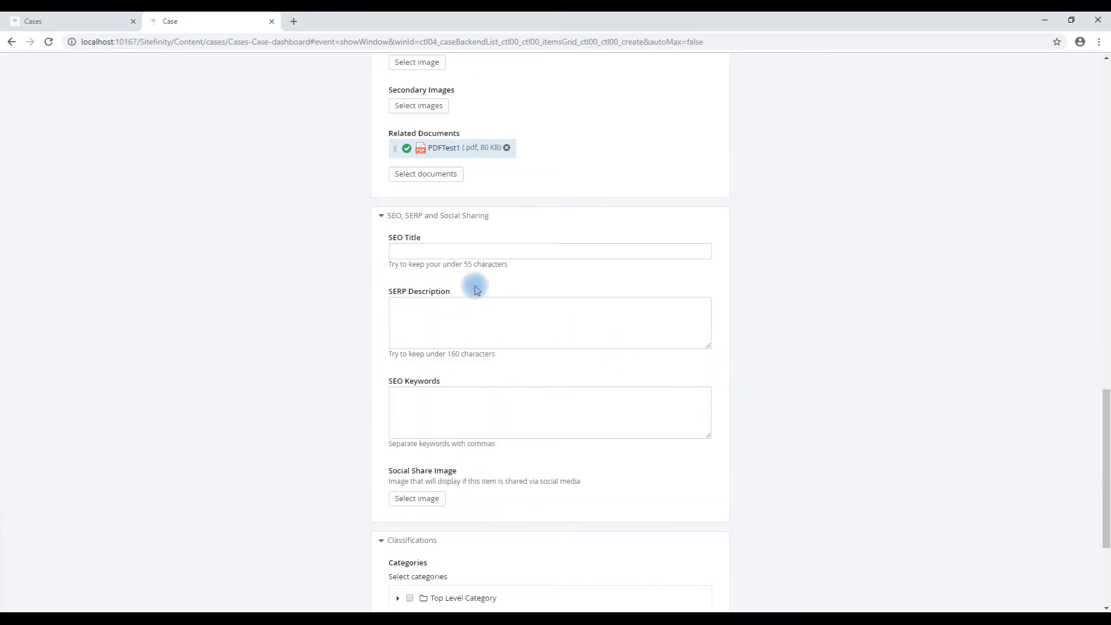
pyautogui.scroll(-3, 521, 413)
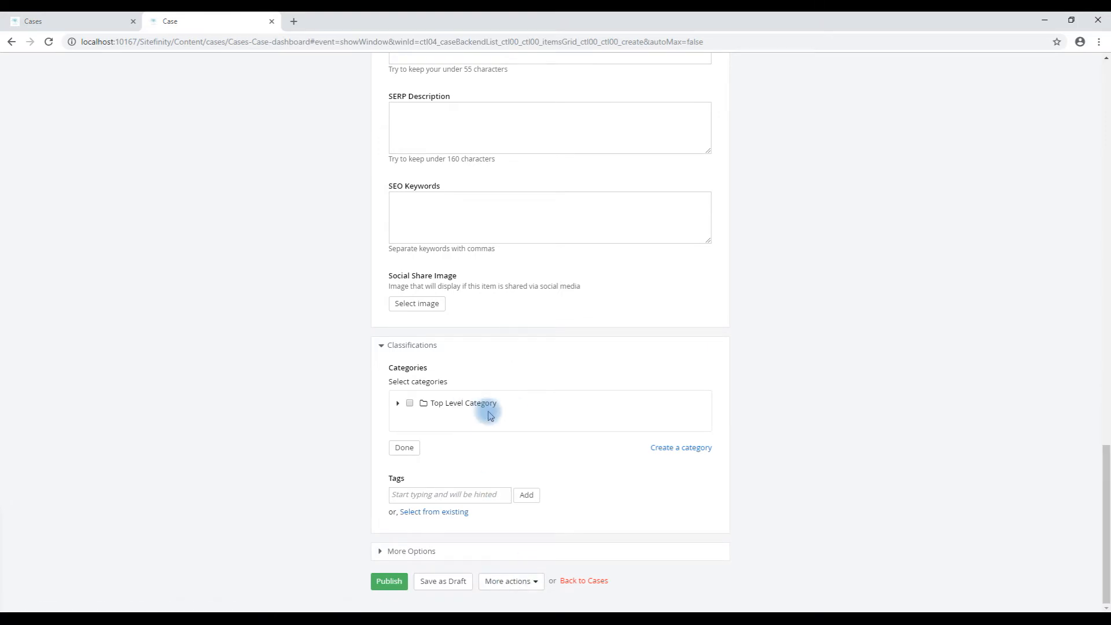
pyautogui.click(443, 582)
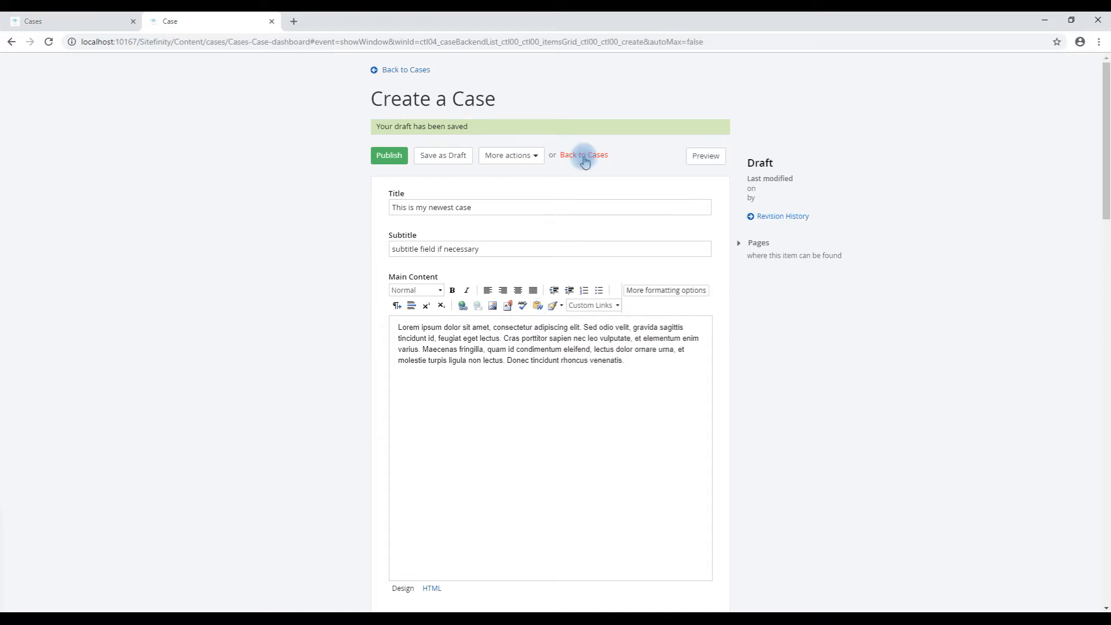
pyautogui.click(704, 156)
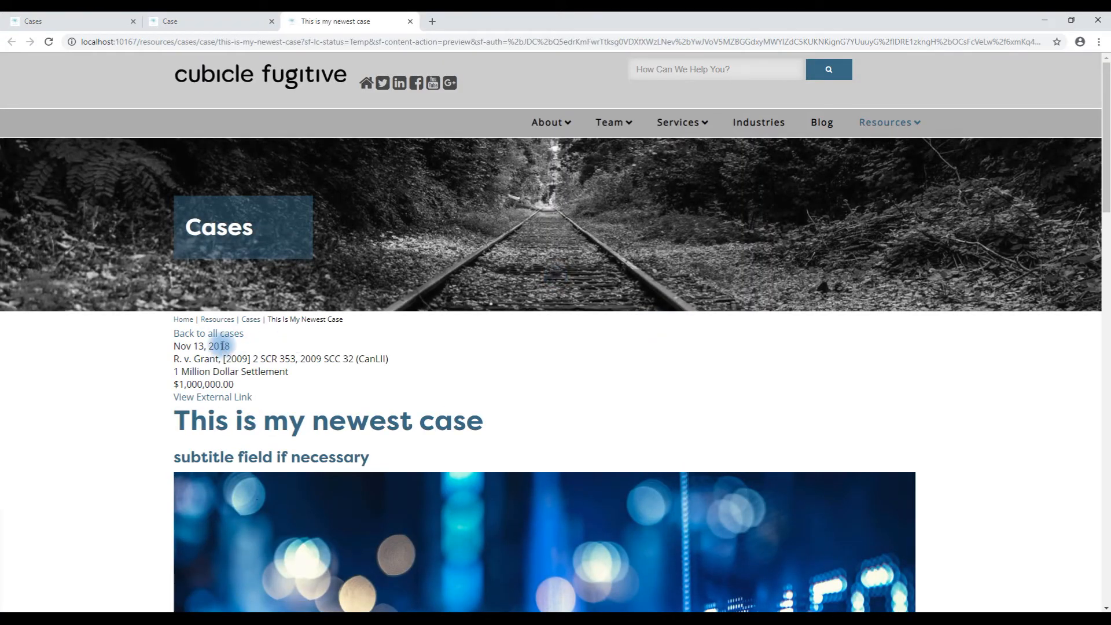
# Step: Check the date, citation, settlement details and main content in the case preview
pyautogui.moveTo(173, 346); pyautogui.dragTo(241, 350)
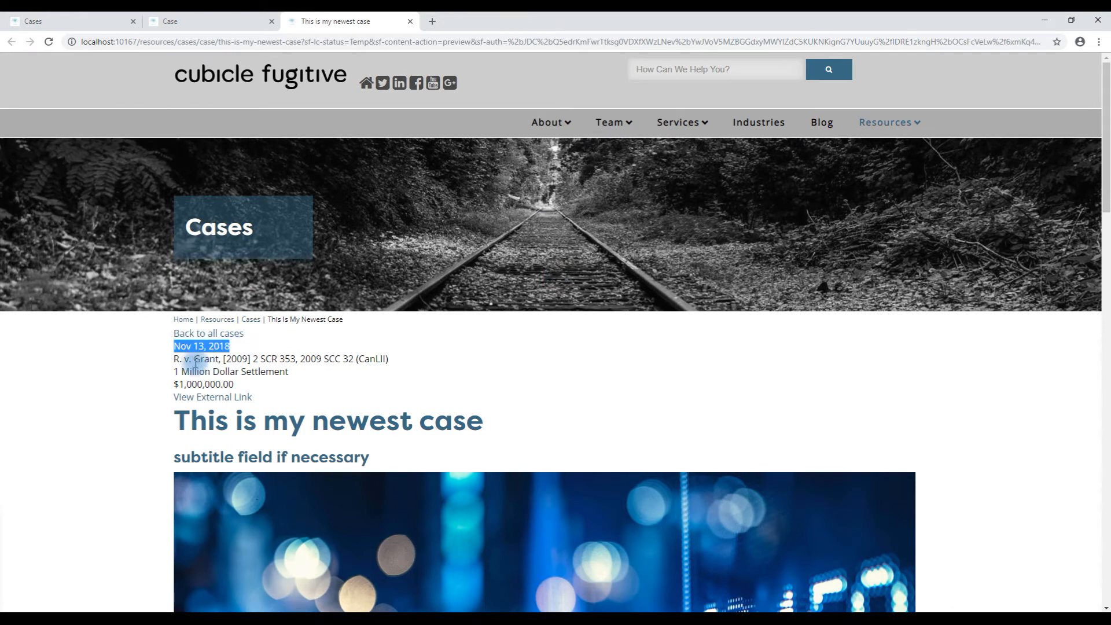
pyautogui.moveTo(194, 358); pyautogui.dragTo(418, 367)
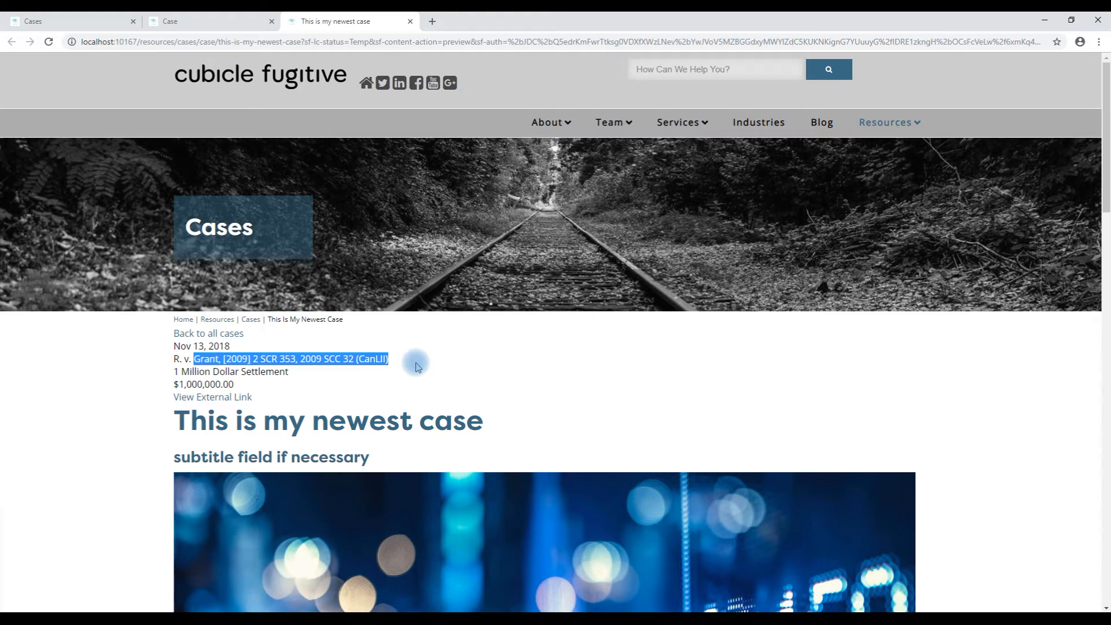
pyautogui.moveTo(172, 385)
pyautogui.mouseDown()
pyautogui.moveTo(286, 389)
pyautogui.moveTo(173, 372)
pyautogui.mouseUp()
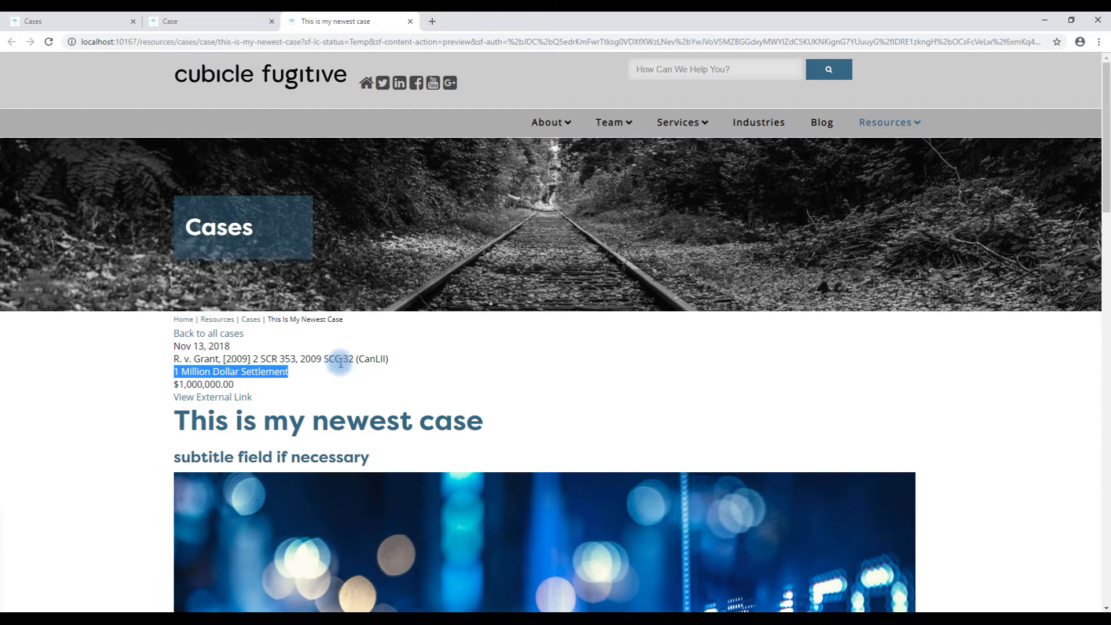
pyautogui.scroll(-3, 342, 361)
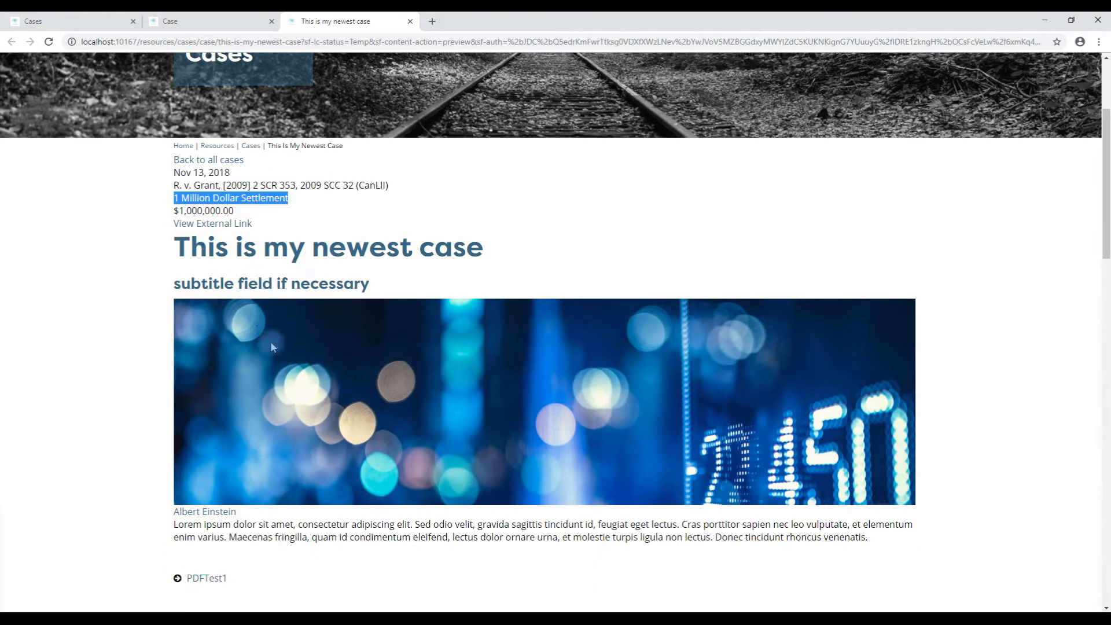
pyautogui.scroll(-4, 273, 380)
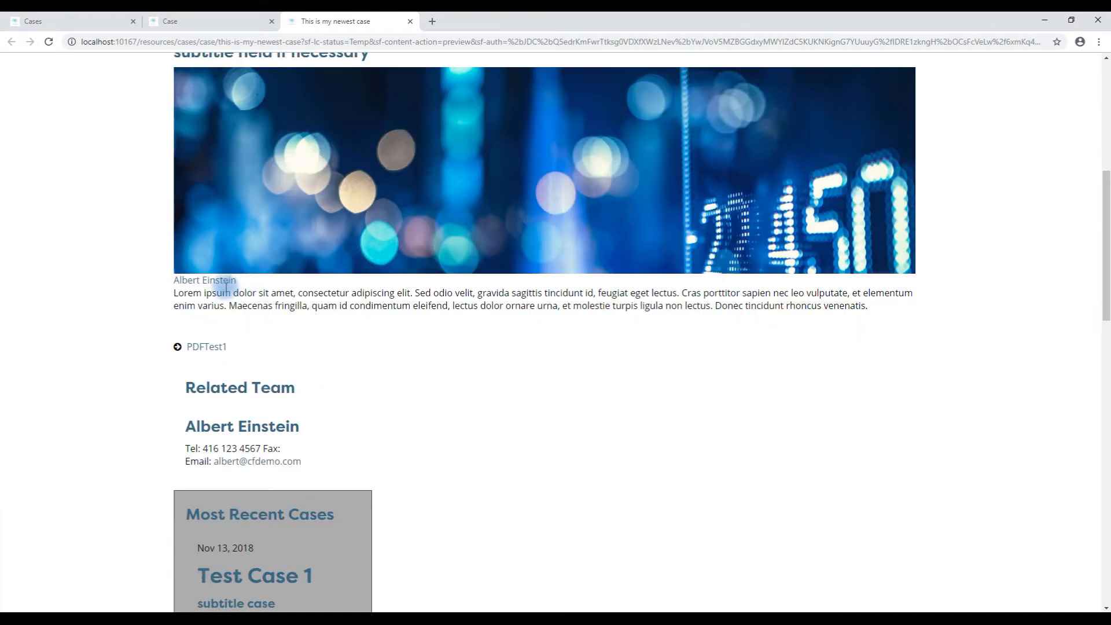
pyautogui.moveTo(326, 296); pyautogui.dragTo(875, 306)
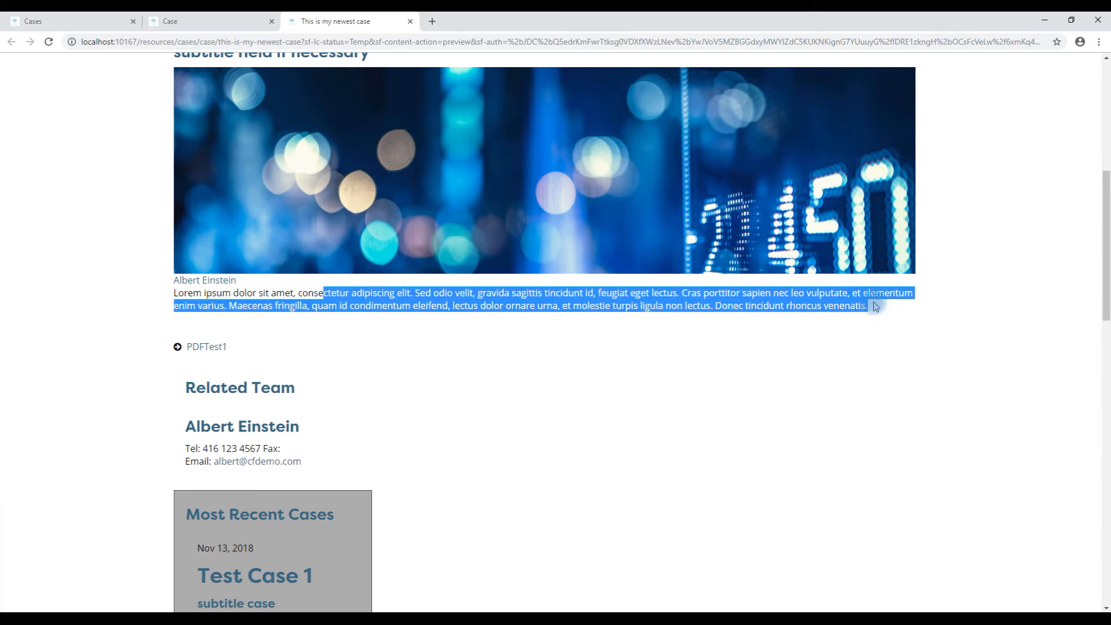
# Step: Review the related document, related team, recent cases, areas of expertise and related industries in the preview
pyautogui.scroll(-2, 636, 300)
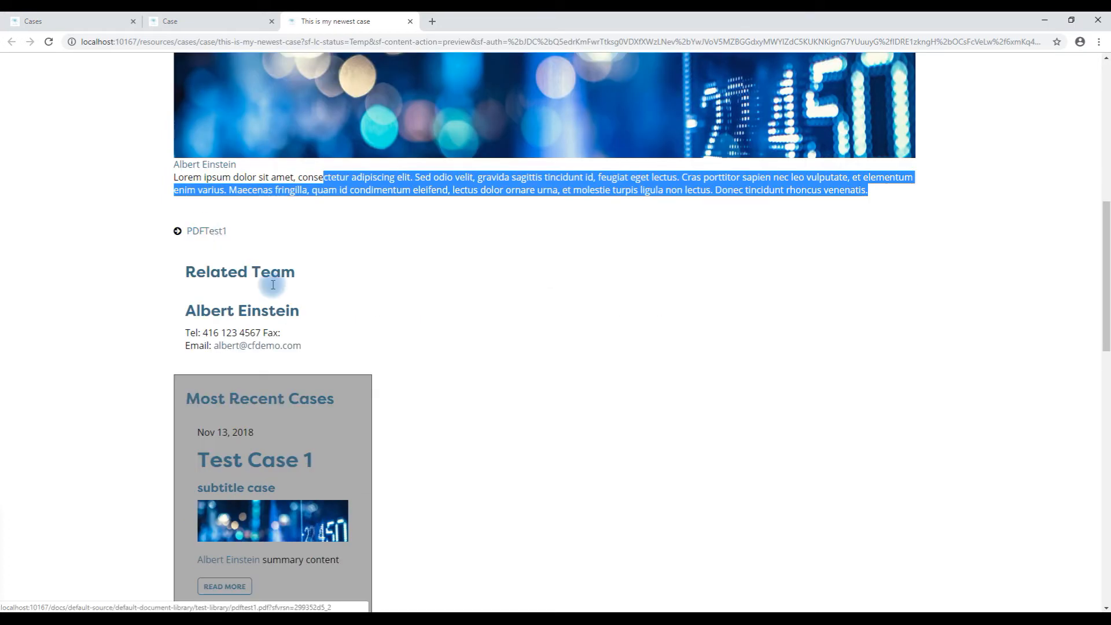
pyautogui.scroll(-1, 274, 318)
pyautogui.scroll(-2, 278, 352)
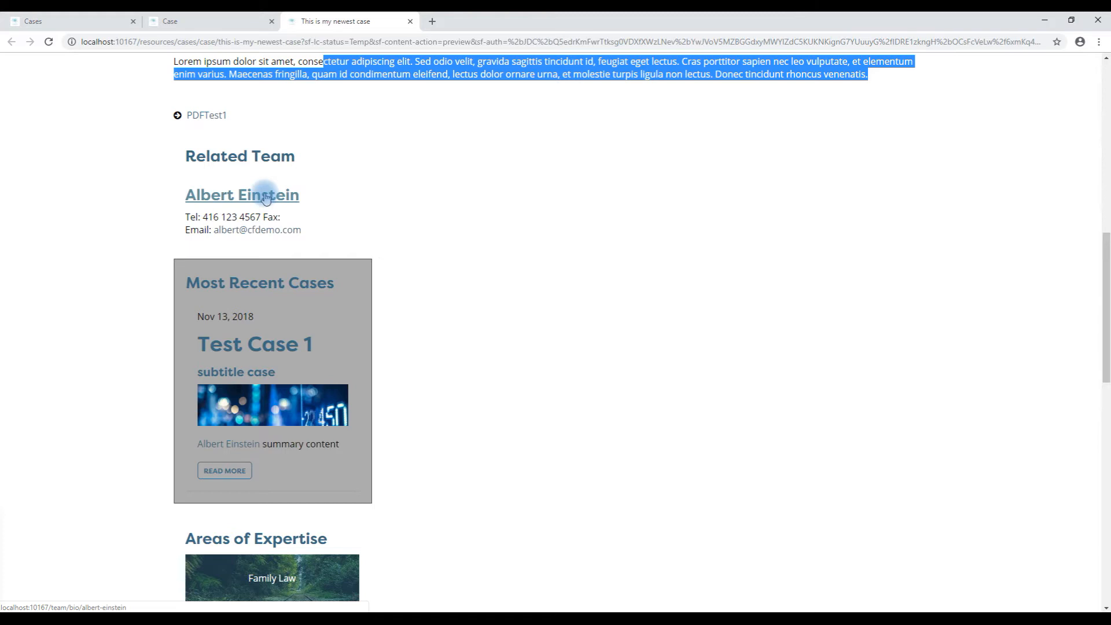
pyautogui.scroll(-3, 266, 198)
pyautogui.scroll(-3, 284, 178)
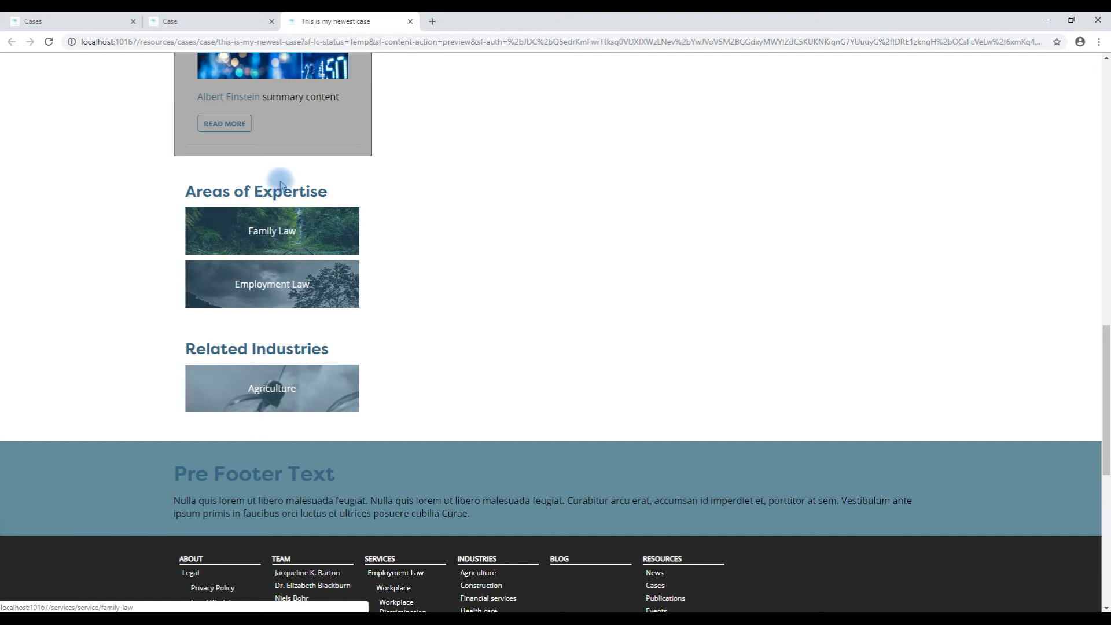
pyautogui.scroll(3, 389, 357)
pyautogui.scroll(10, 388, 357)
pyautogui.scroll(-1, 347, 329)
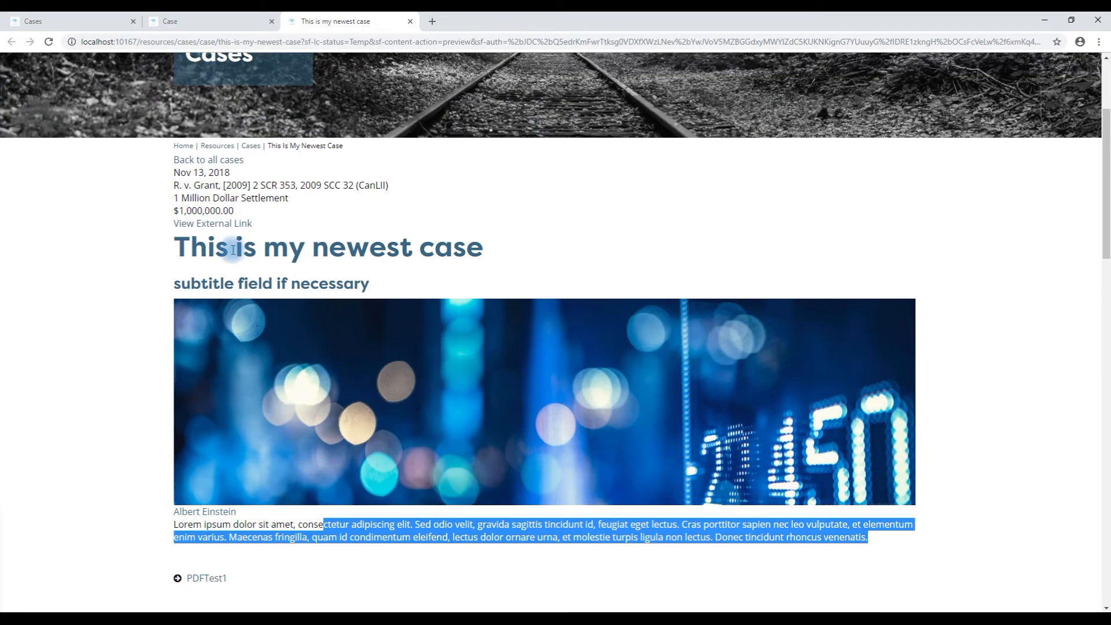
# Step: Open Albert Einstein's bio from the preview, check its Cases section, and close the preview
pyautogui.scroll(-3, 232, 250)
pyautogui.click(218, 346)
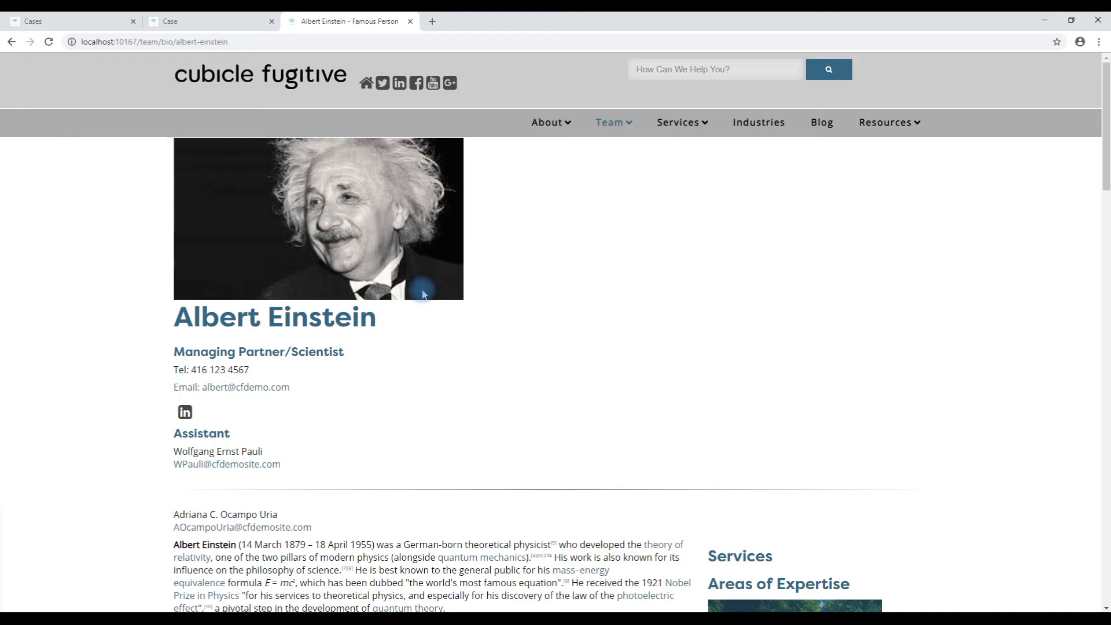
pyautogui.scroll(-15, 439, 294)
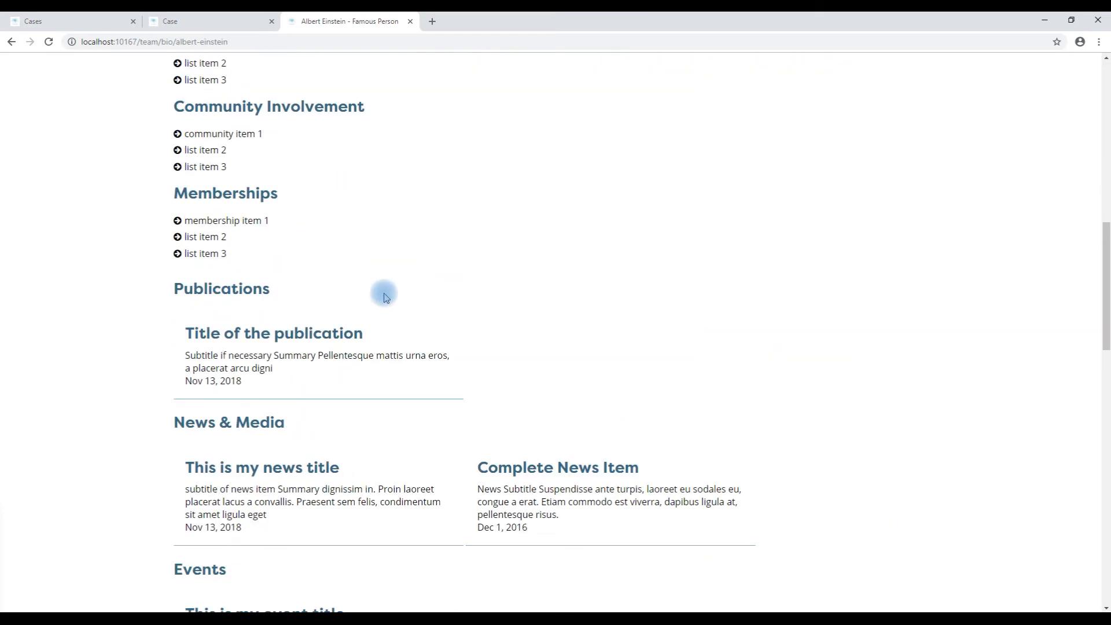
pyautogui.scroll(-10, 466, 304)
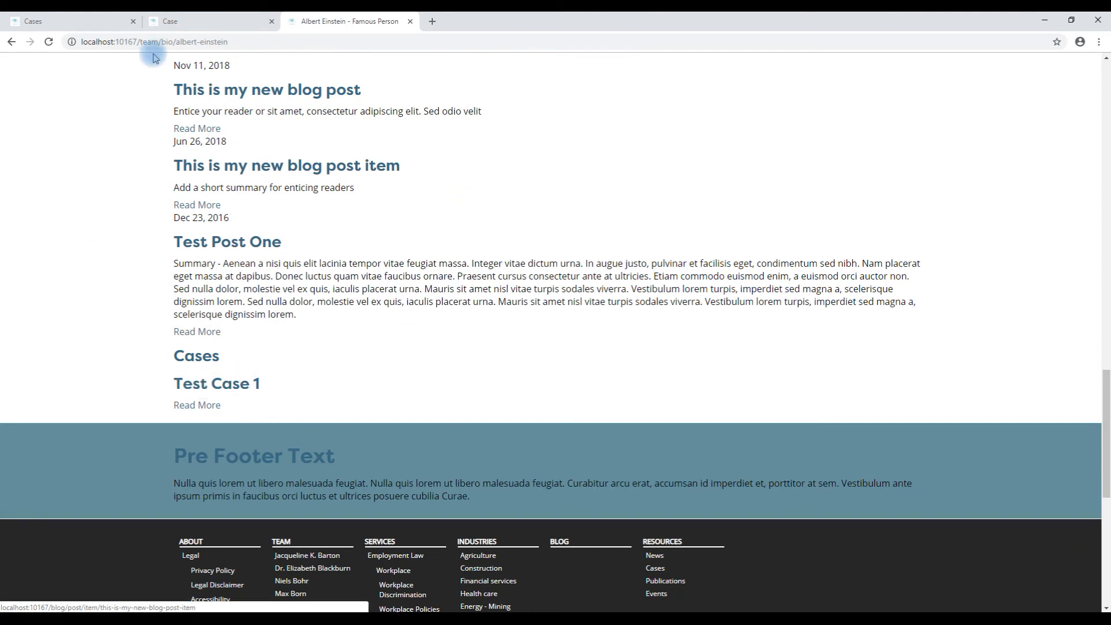
pyautogui.click(411, 22)
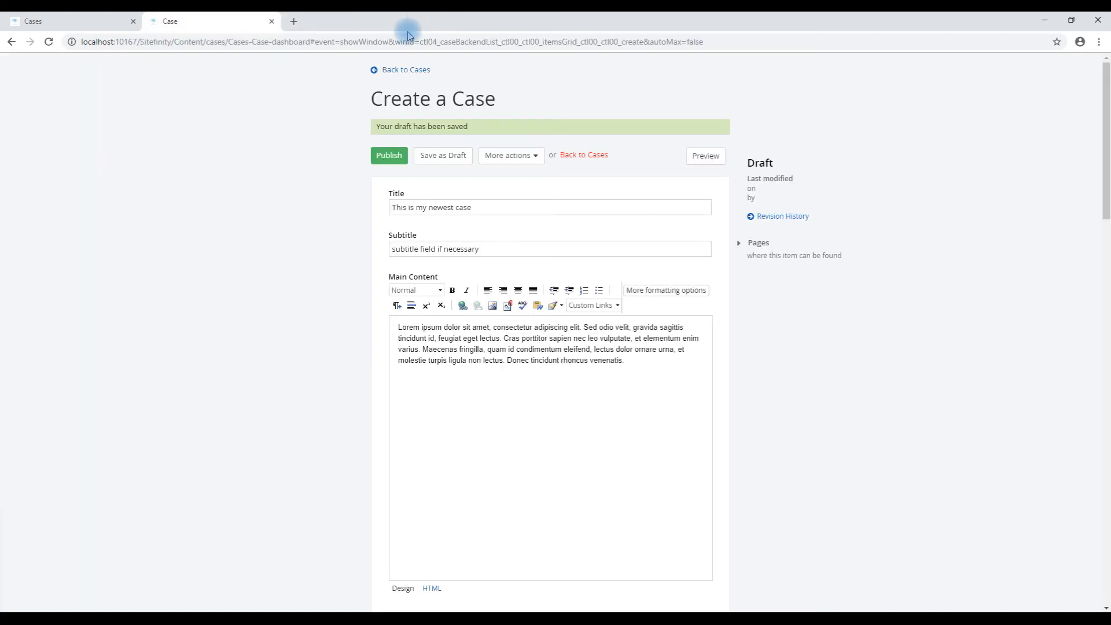
# Step: Publish the case and open This is my newest case from the website's Cases page
pyautogui.click(396, 161)
pyautogui.click(46, 21)
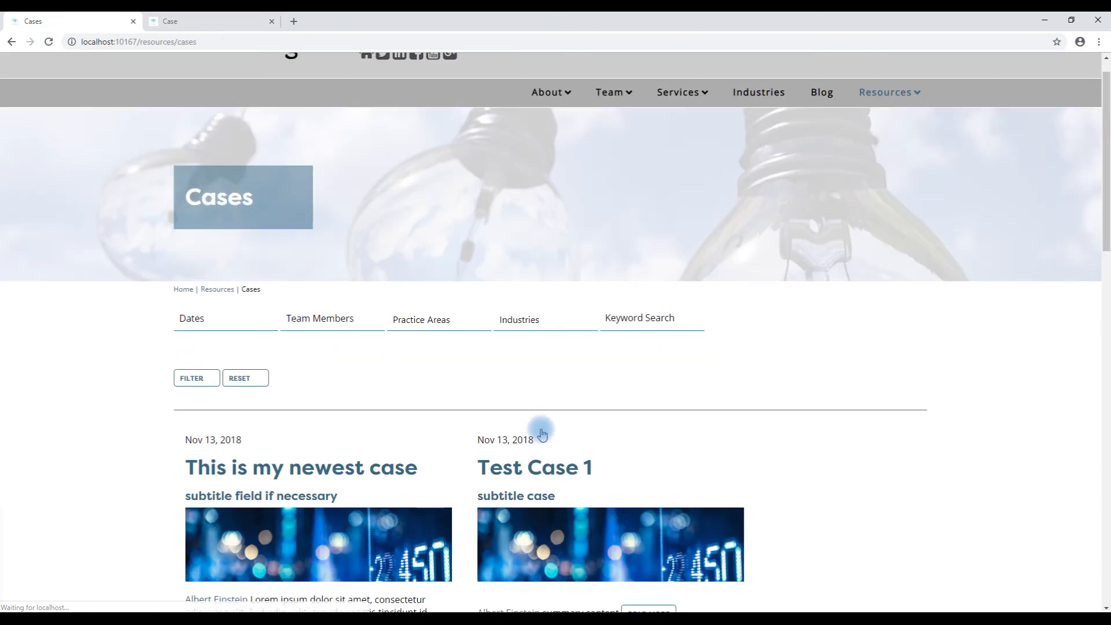
pyautogui.scroll(-5, 544, 428)
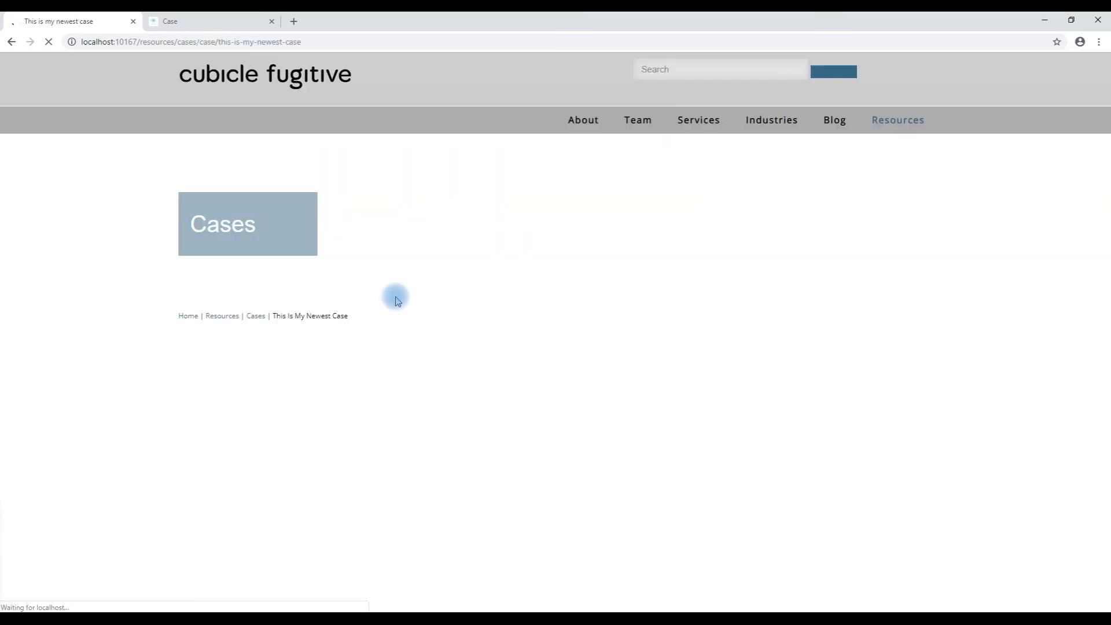
pyautogui.scroll(-3, 405, 306)
pyautogui.scroll(-4, 405, 305)
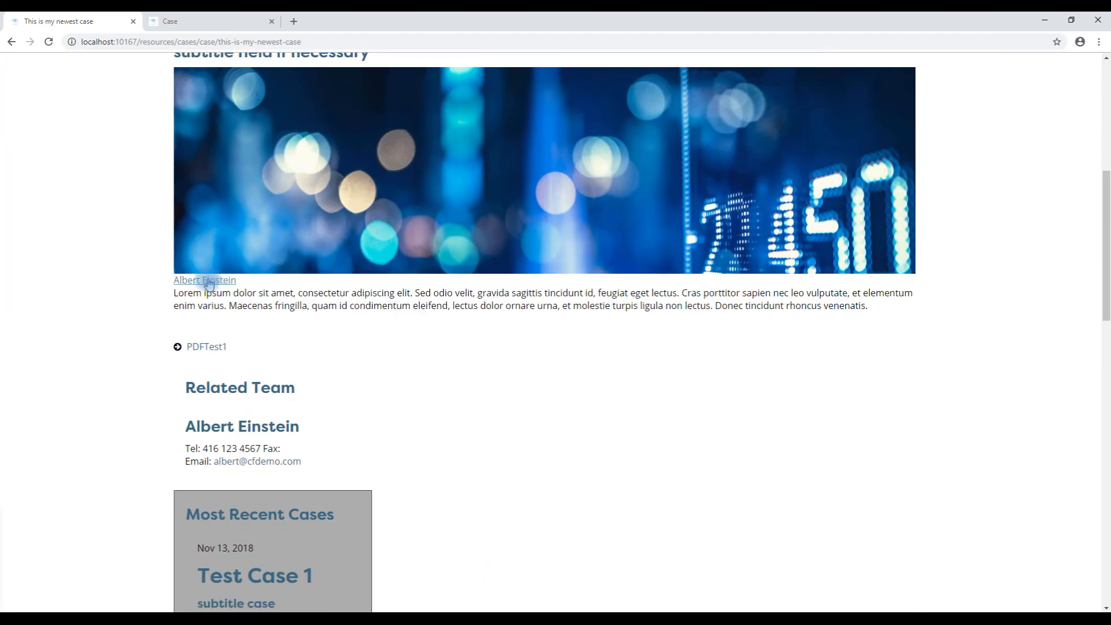
# Step: Open Albert Einstein's bio from the published case and follow This is my newest case in its Cases section
pyautogui.click(231, 280)
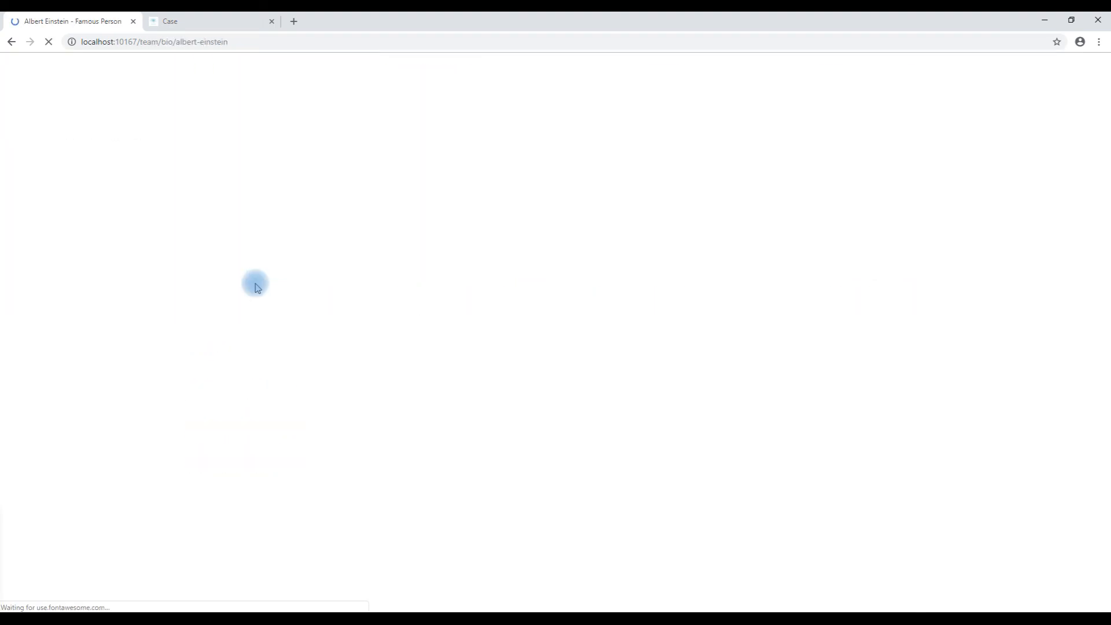
pyautogui.scroll(-6, 411, 327)
pyautogui.scroll(-12, 412, 333)
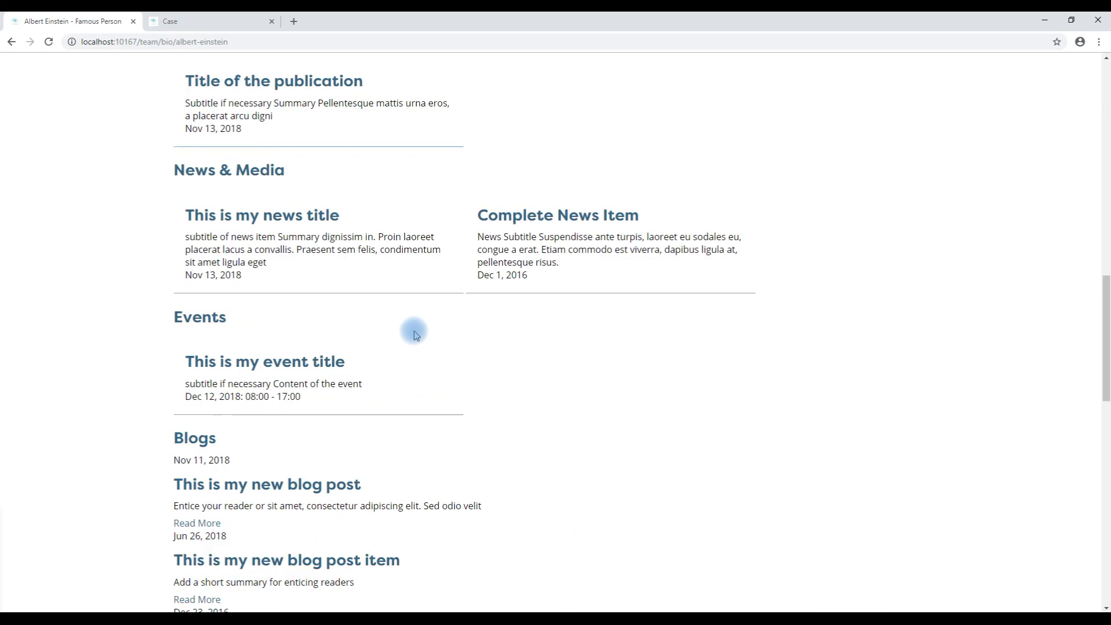
pyautogui.scroll(-4, 372, 338)
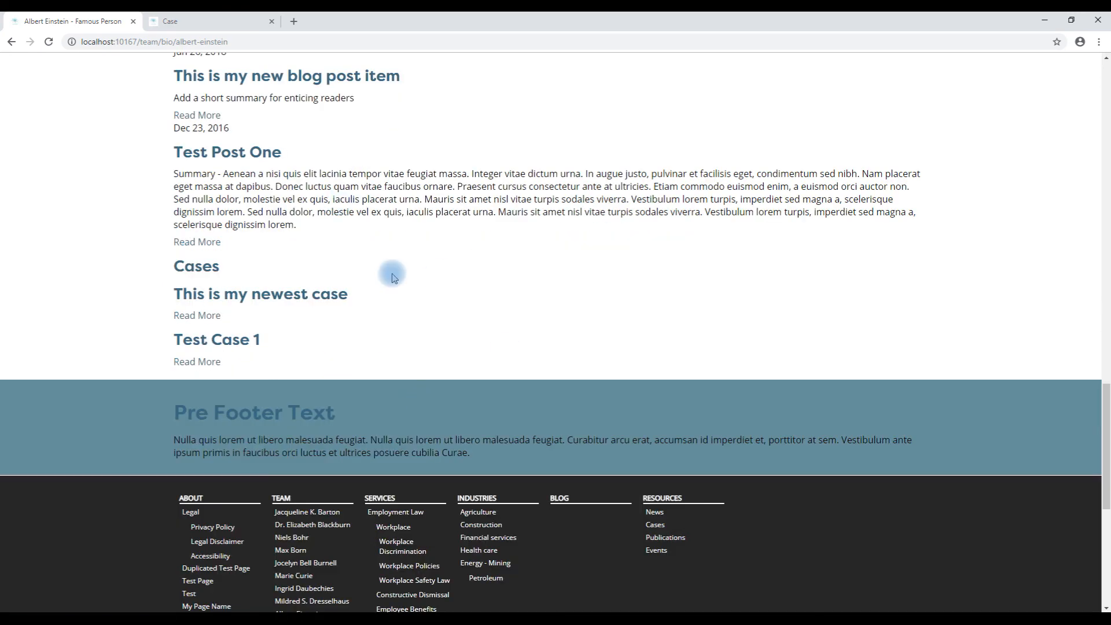
pyautogui.click(229, 298)
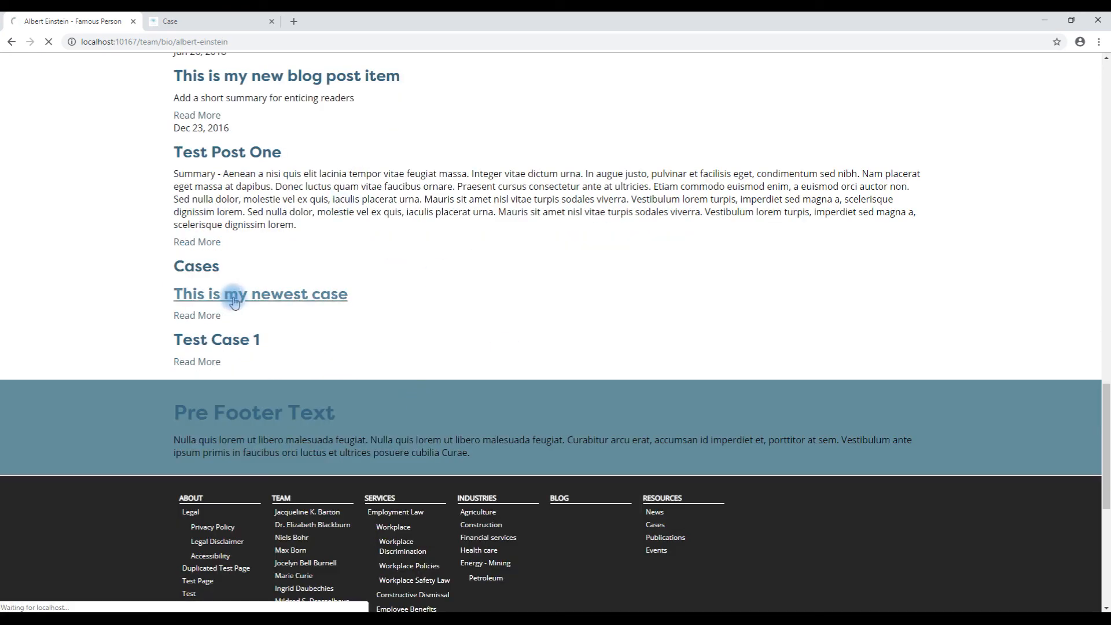